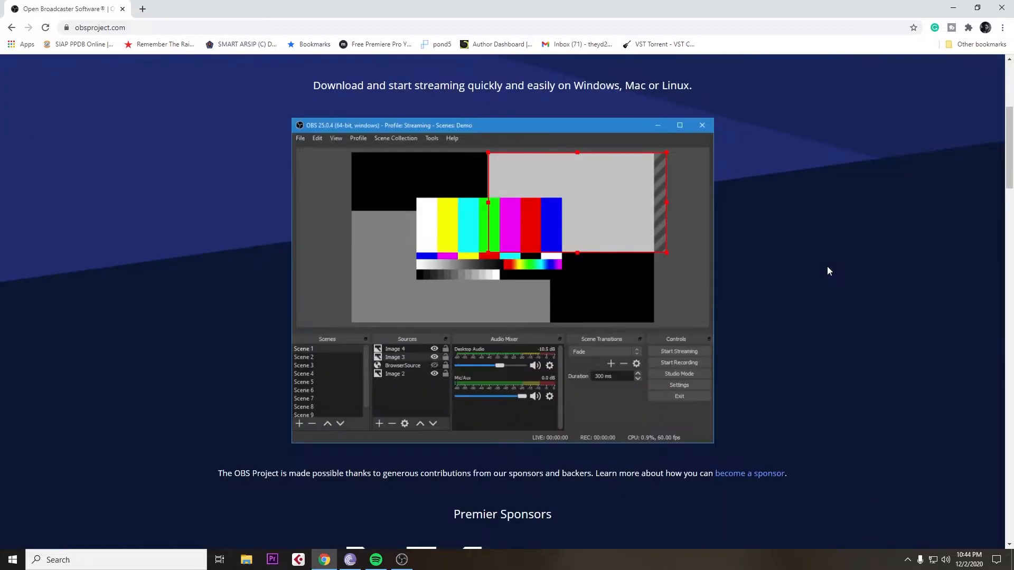
# Download the Windows version of OBS Studio from the obsproject.com home page
pyautogui.scroll(5, 827, 266)
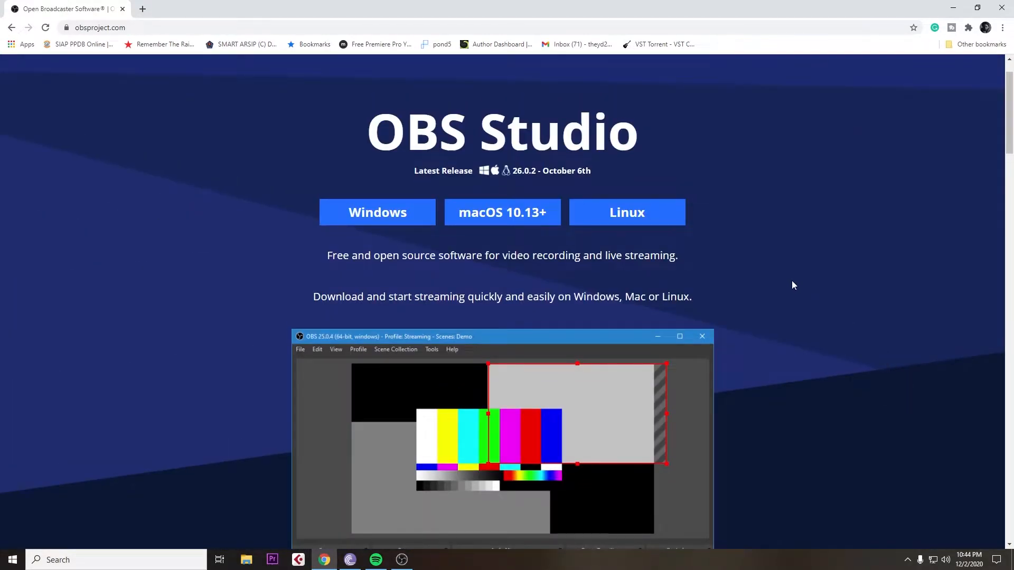
pyautogui.scroll(1, 780, 287)
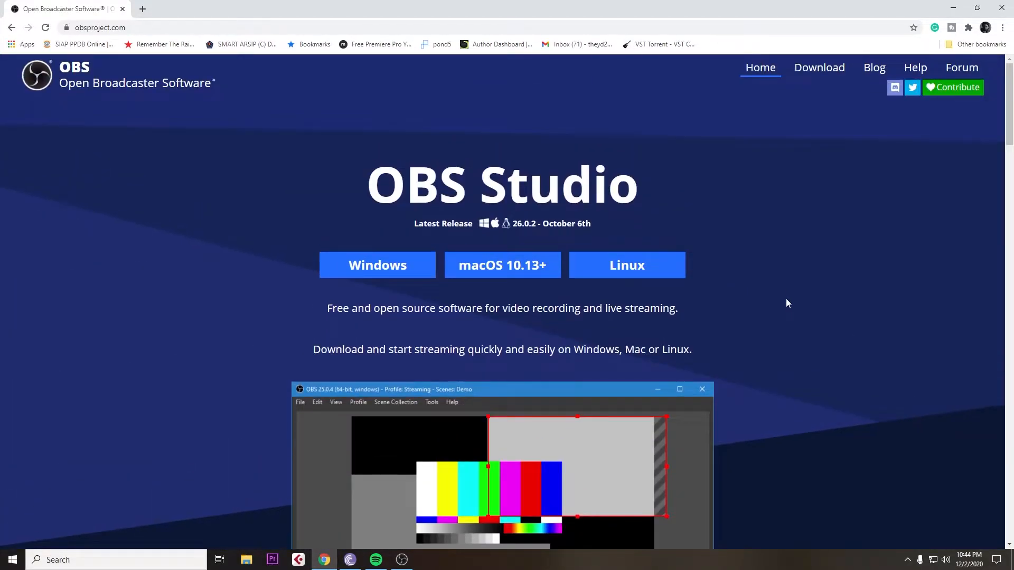
pyautogui.click(384, 267)
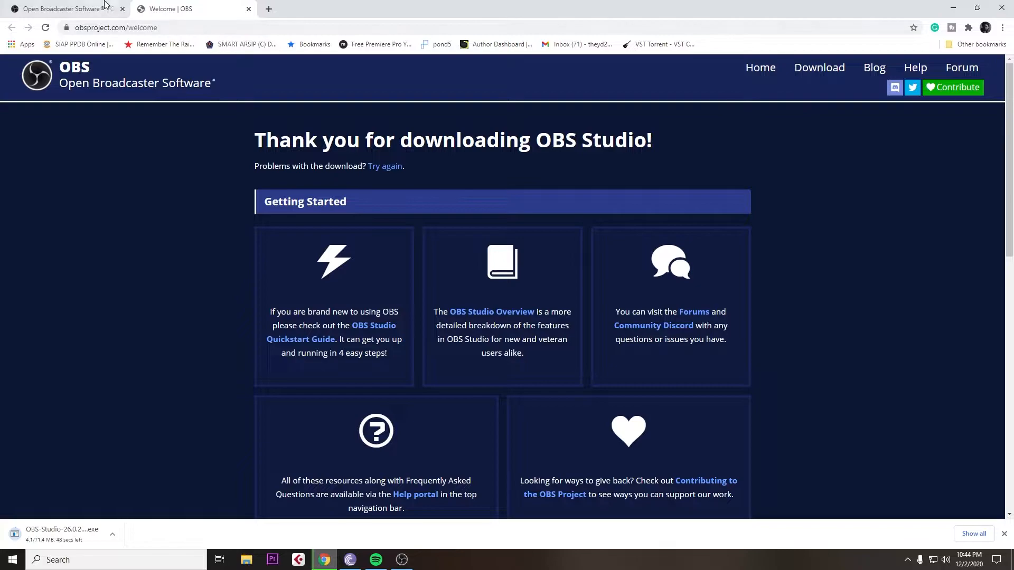
pyautogui.click(79, 9)
pyautogui.click(170, 12)
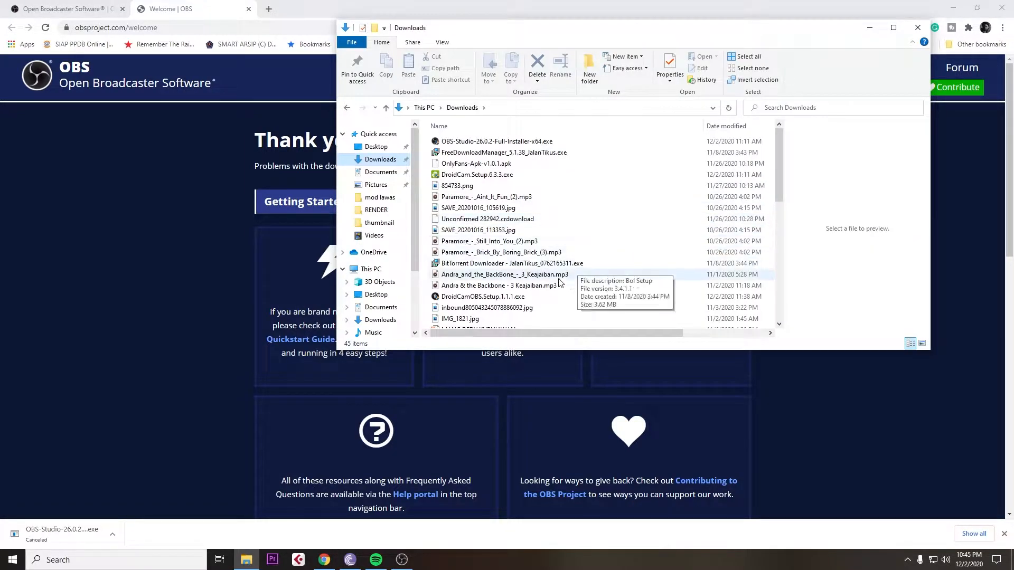
pyautogui.click(495, 299)
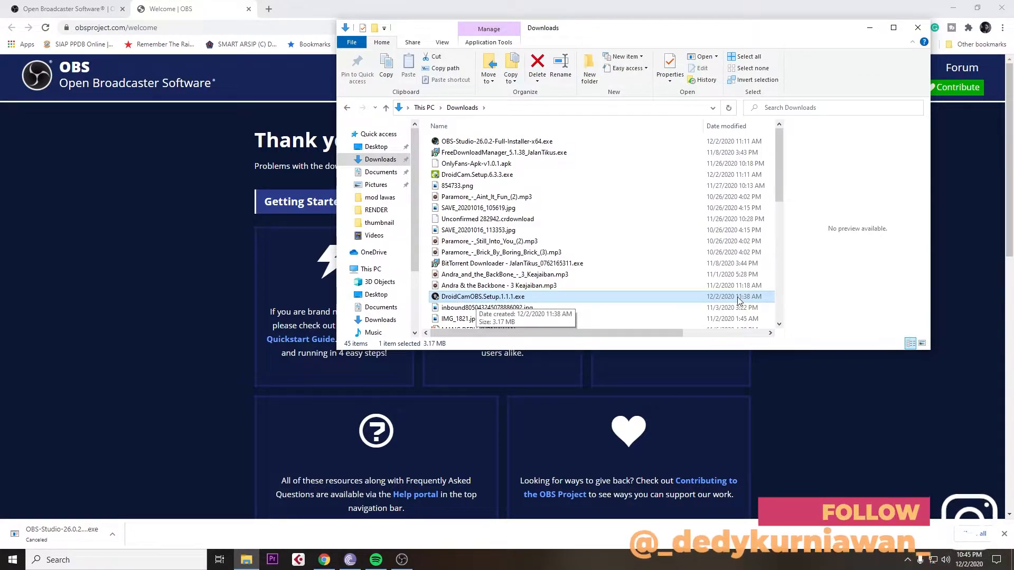
pyautogui.doubleClick(536, 299)
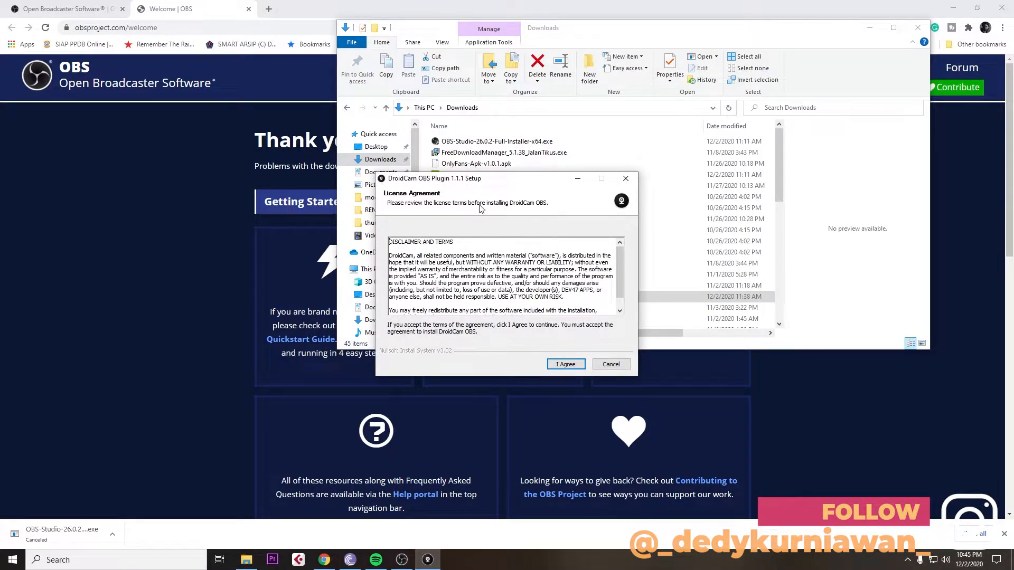
pyautogui.click(566, 365)
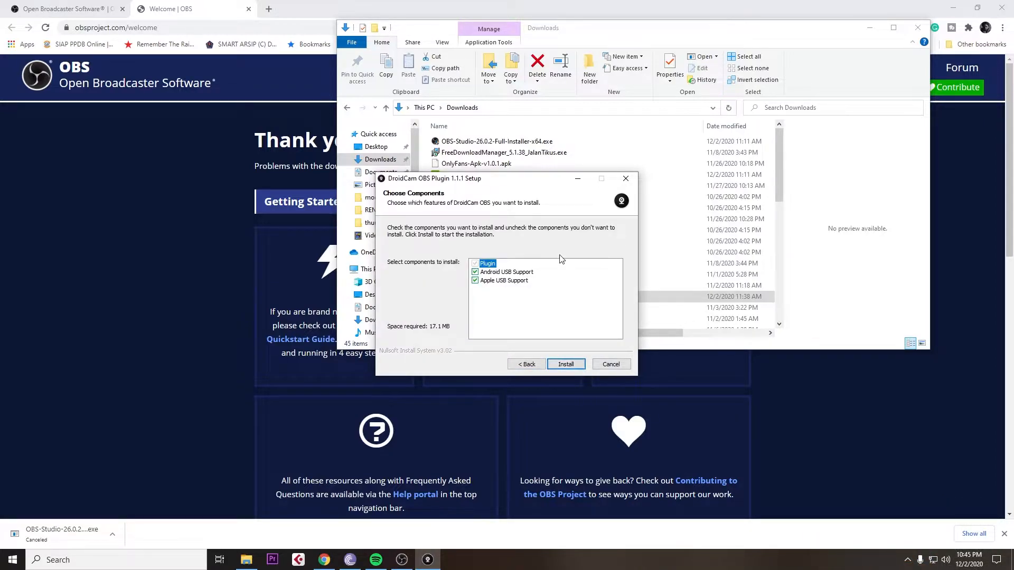
pyautogui.click(618, 364)
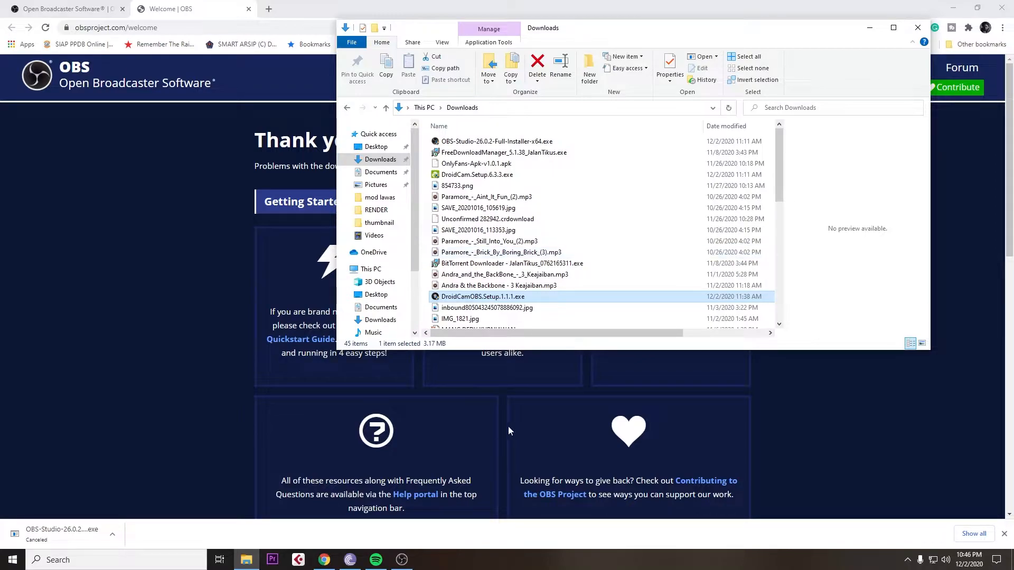
# Clear the open windows to reach the desktop and view the running OBS Studio main window
pyautogui.moveTo(415, 555)
pyautogui.click(870, 27)
pyautogui.click(953, 8)
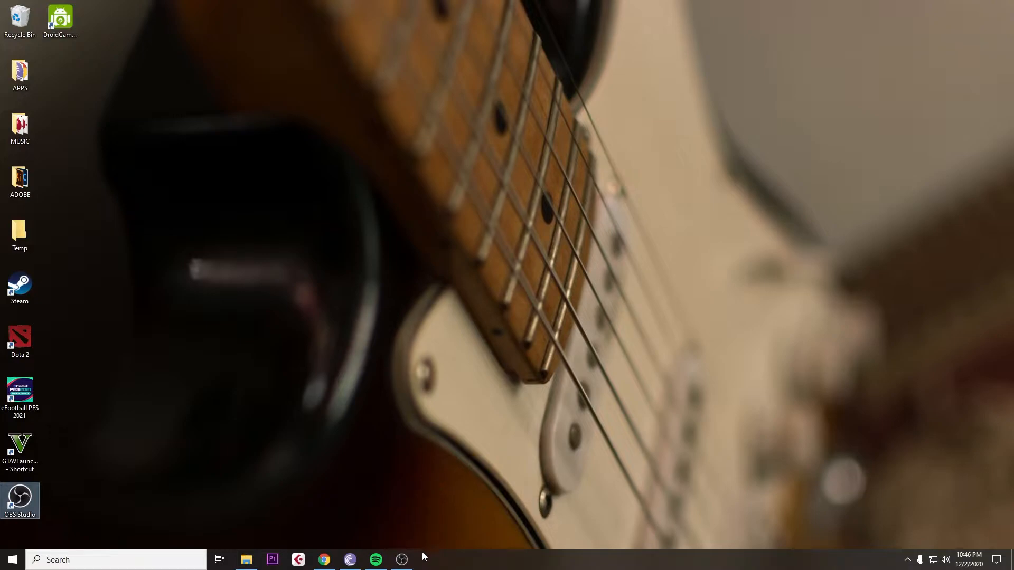
pyautogui.click(409, 566)
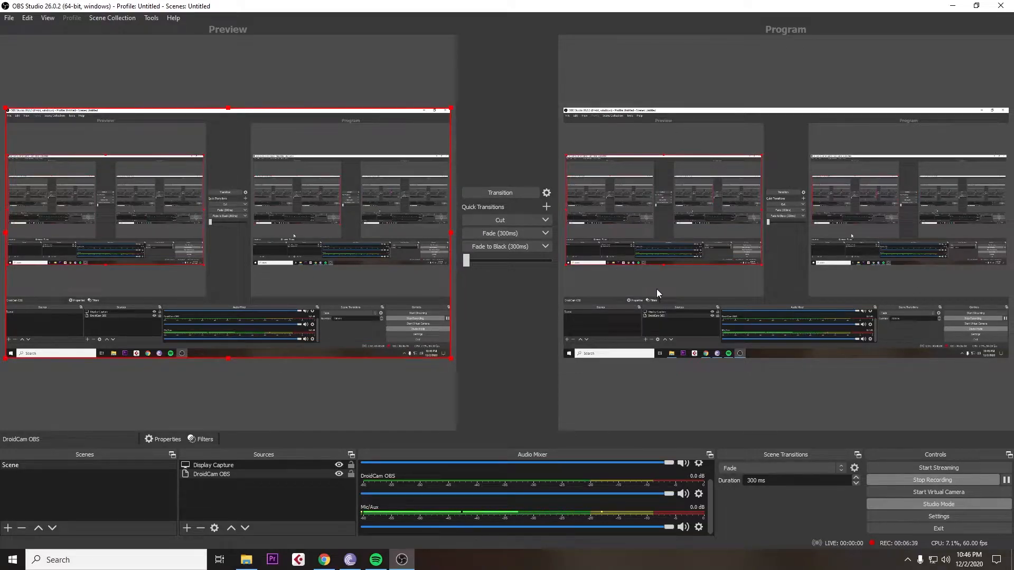
pyautogui.click(952, 6)
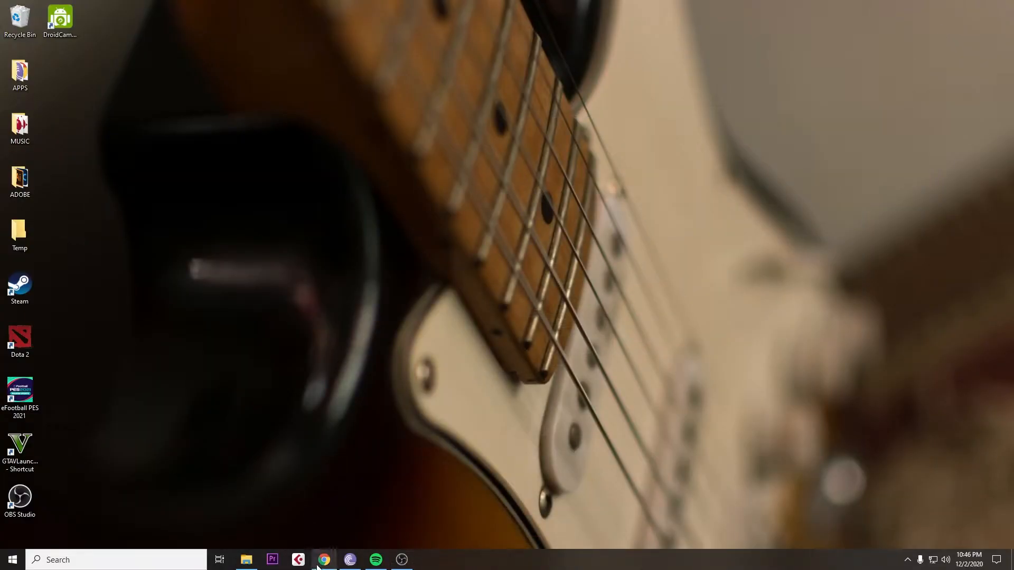
# Switch to Chrome, search Google for "droidcam obs" in a new tab, and open the DroidCam OBS by Dev47Apps result
pyautogui.click(319, 564)
pyautogui.click(85, 8)
pyautogui.click(180, 7)
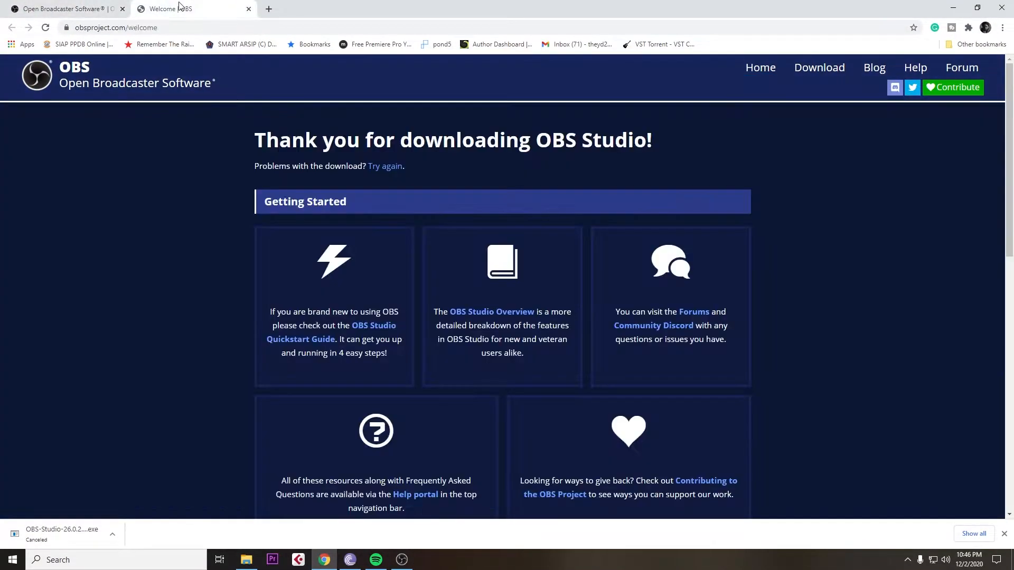
pyautogui.click(269, 9)
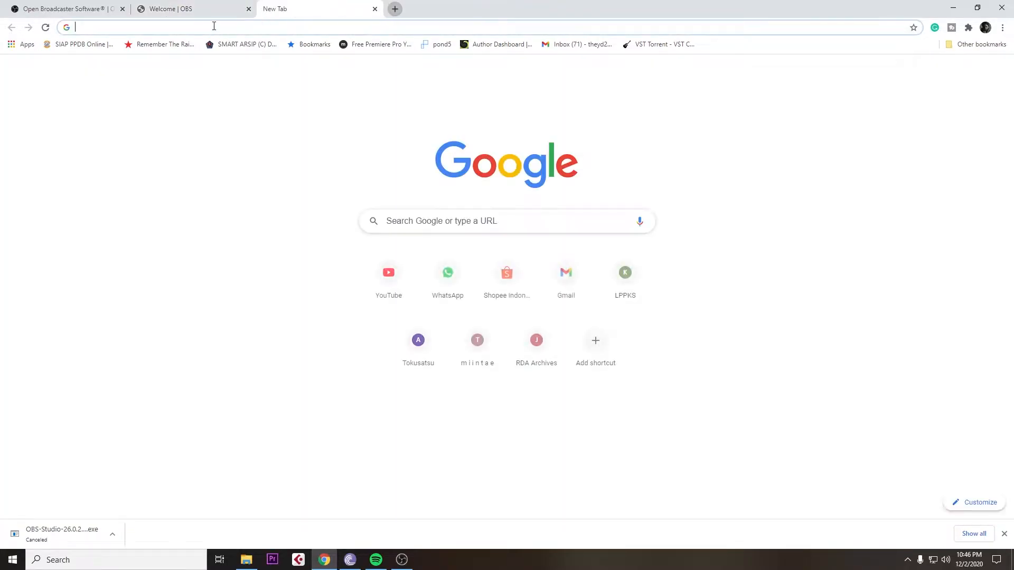
pyautogui.write('droidcam')
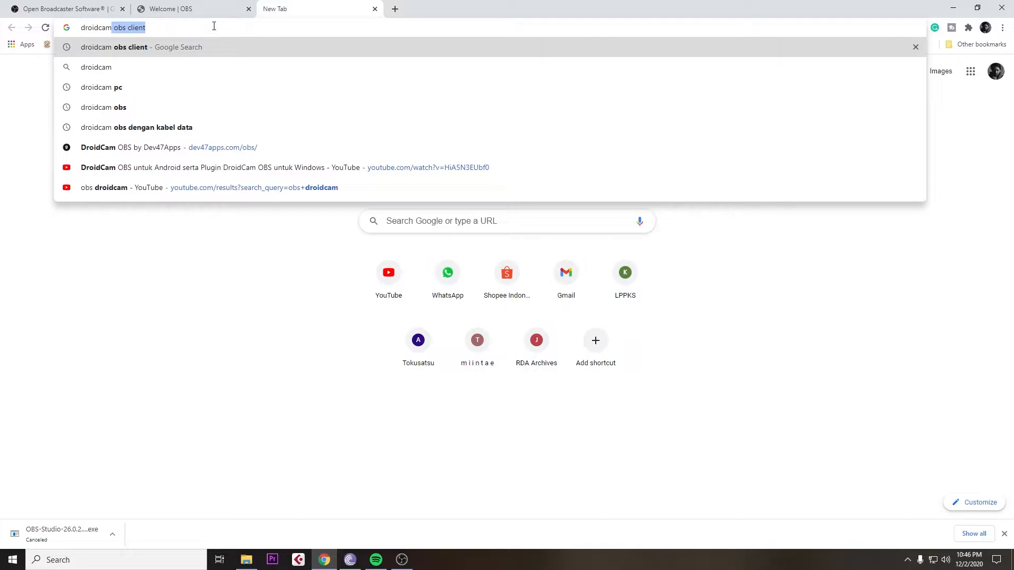
pyautogui.write(' obs cl')
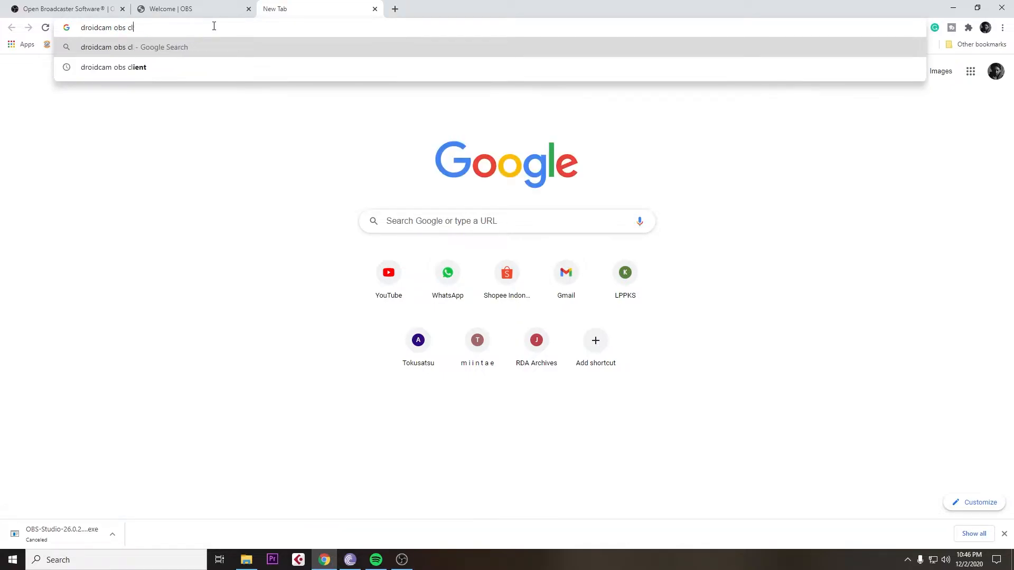
pyautogui.press('BackSpace')
pyautogui.press('BackSpace')
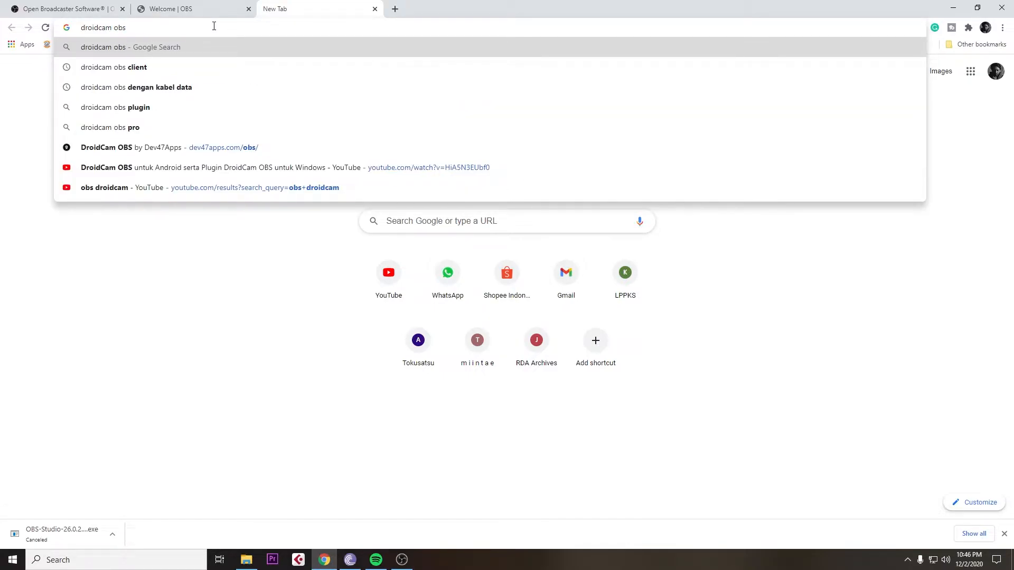
pyautogui.press('Return')
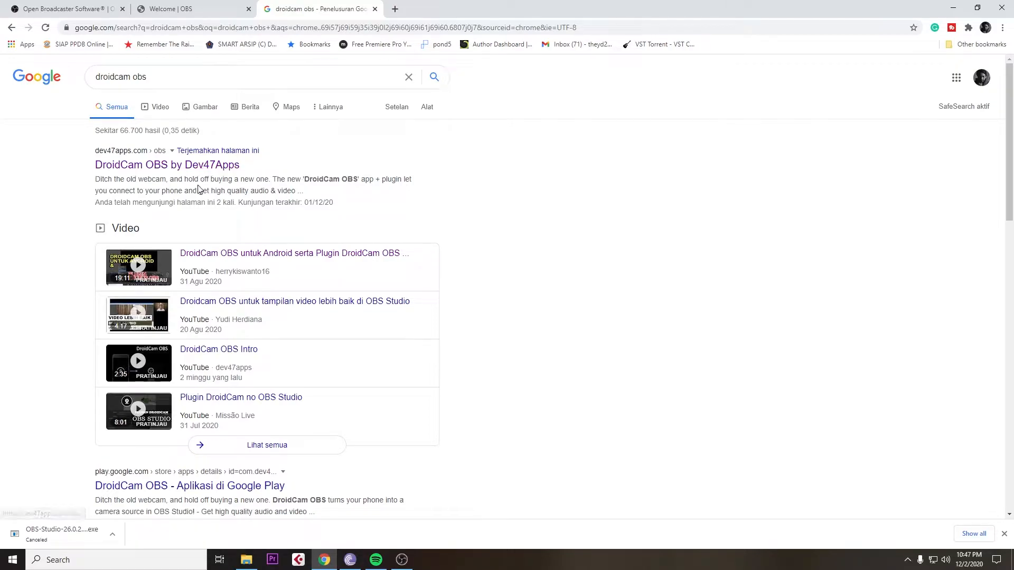
pyautogui.click(202, 166)
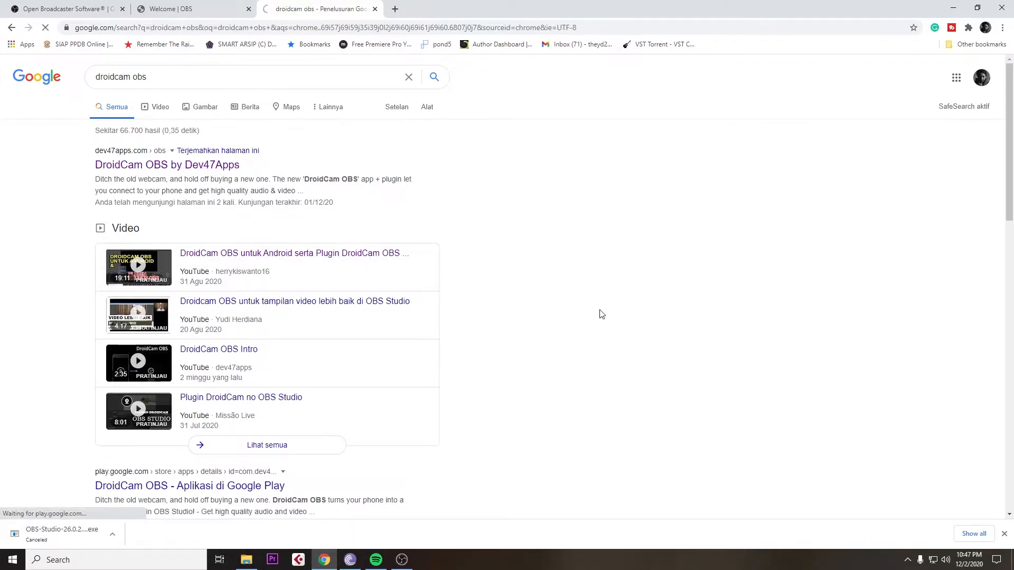
# Review the DroidCam OBS home section, including its description of WiFi and USB connections and the sample properties window
pyautogui.scroll(-2, 594, 306)
pyautogui.scroll(2, 591, 300)
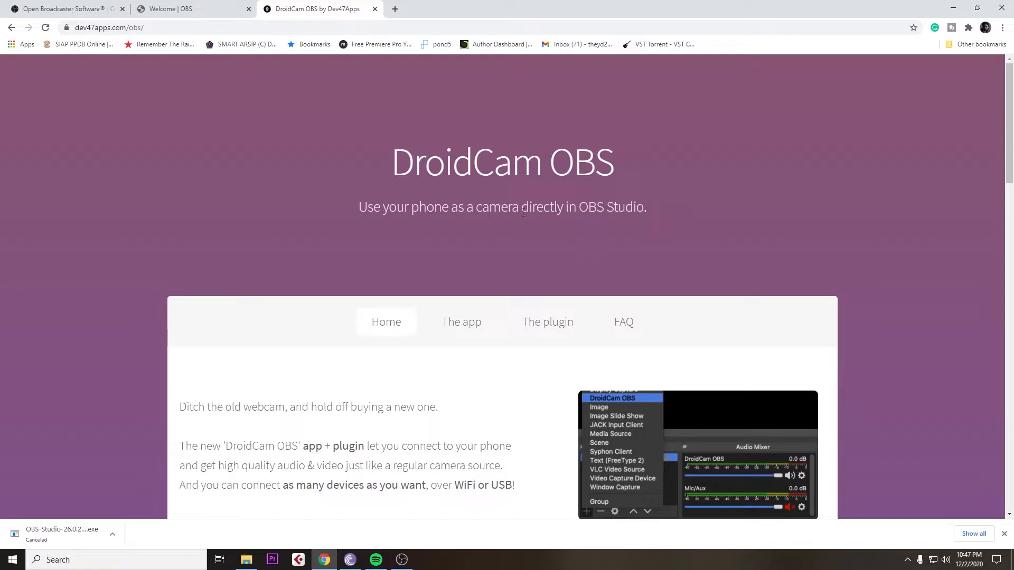
pyautogui.scroll(-3, 577, 312)
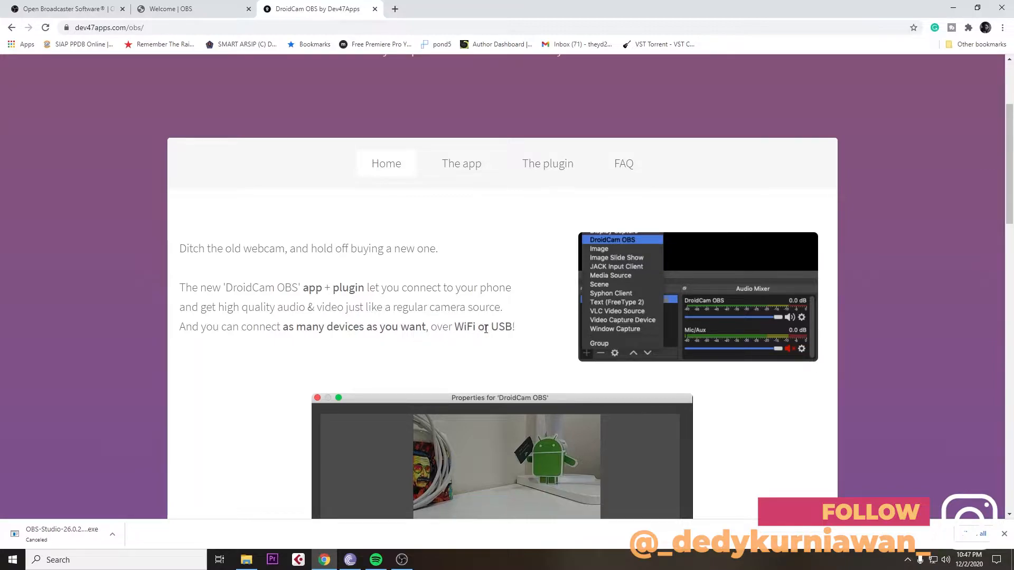
pyautogui.moveTo(485, 325)
pyautogui.mouseDown()
pyautogui.moveTo(516, 328)
pyautogui.moveTo(494, 326)
pyautogui.mouseUp()
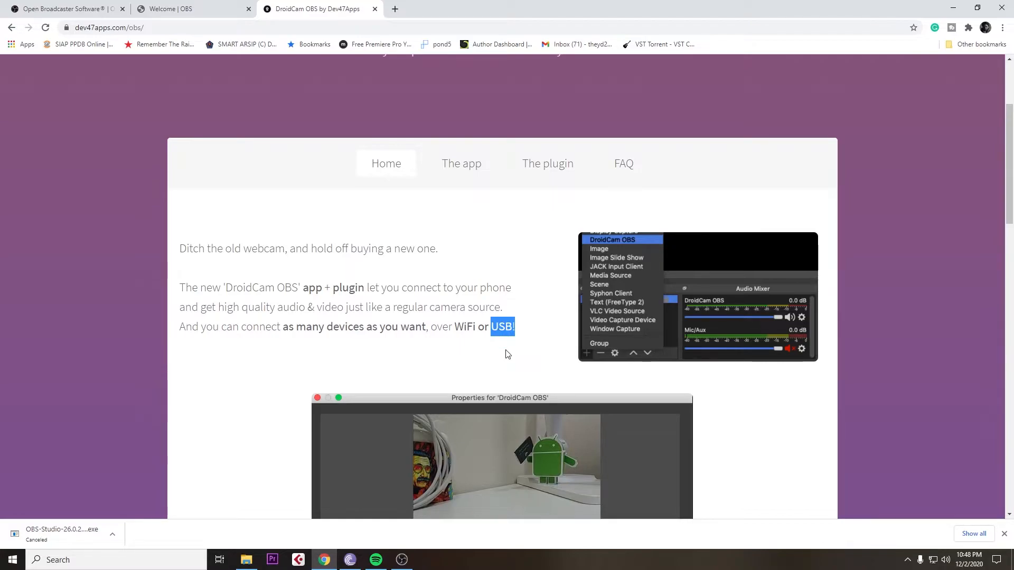
pyautogui.click(777, 389)
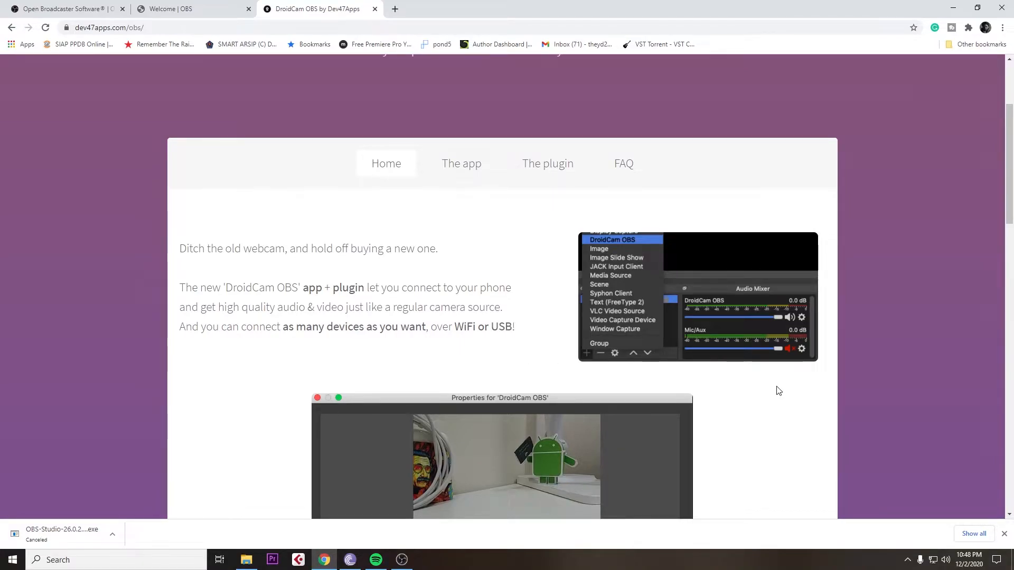
pyautogui.scroll(-4, 778, 391)
pyautogui.scroll(5, 777, 391)
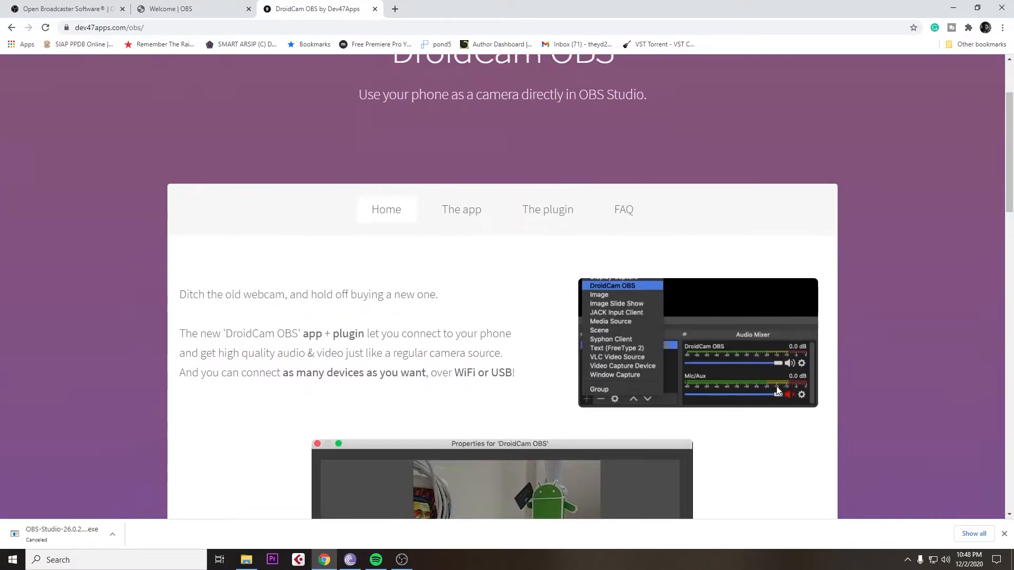
pyautogui.scroll(-4, 778, 391)
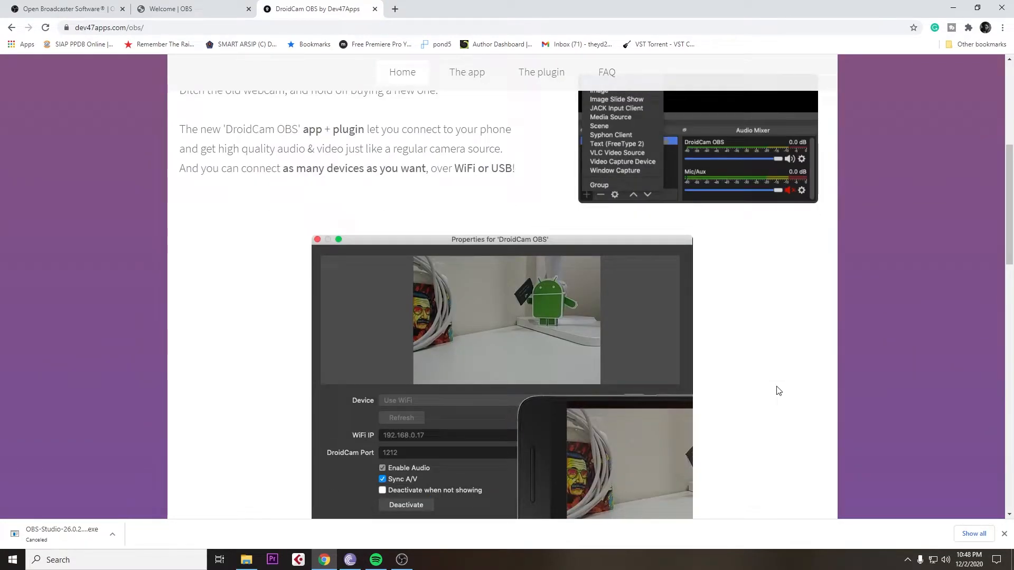
# Download the Windows version of the DroidCam OBS plugin 1.1.1 and show the downloaded file in its folder
pyautogui.scroll(-12, 745, 382)
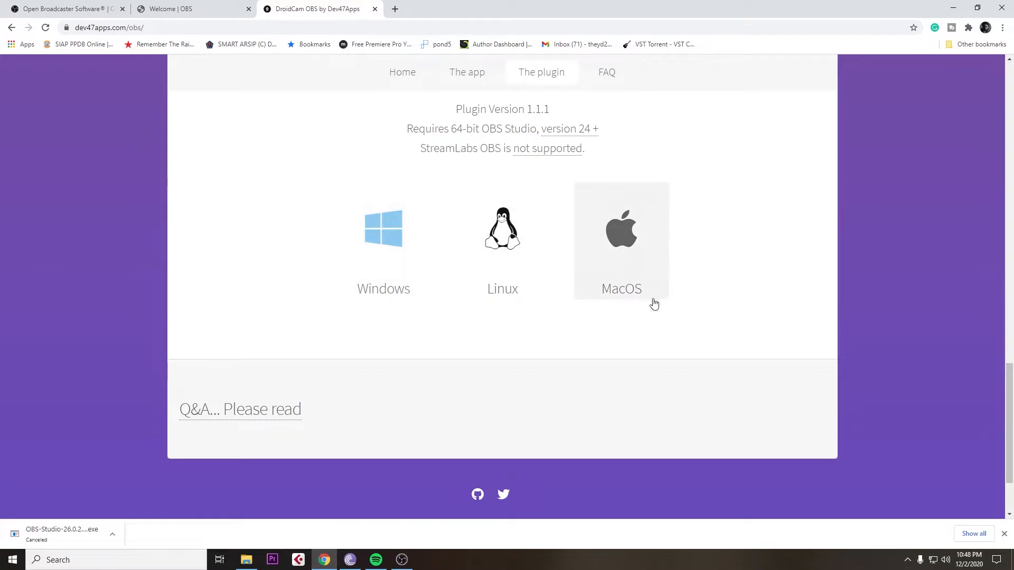
pyautogui.scroll(2, 677, 350)
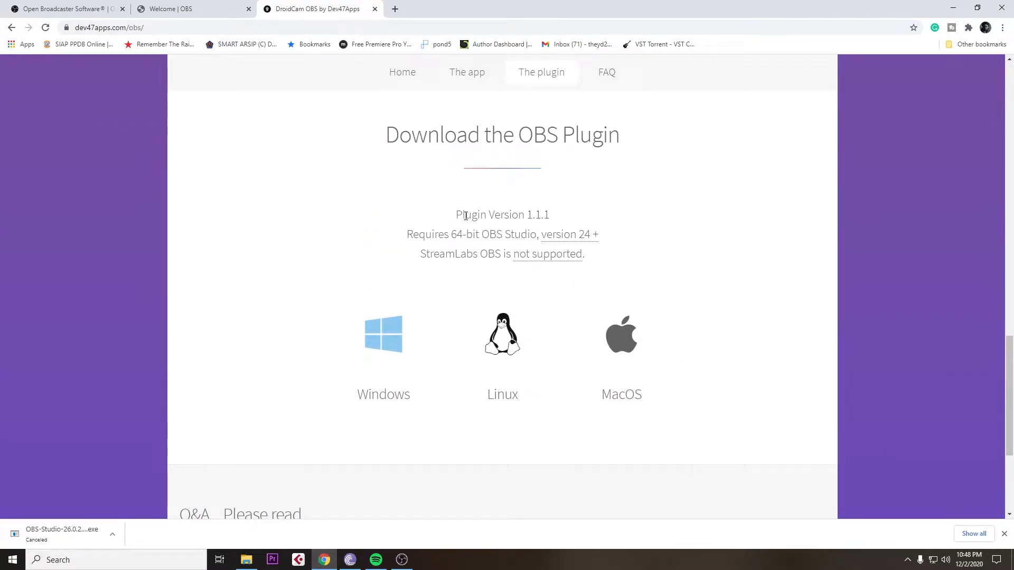
pyautogui.moveTo(459, 216); pyautogui.dragTo(557, 221)
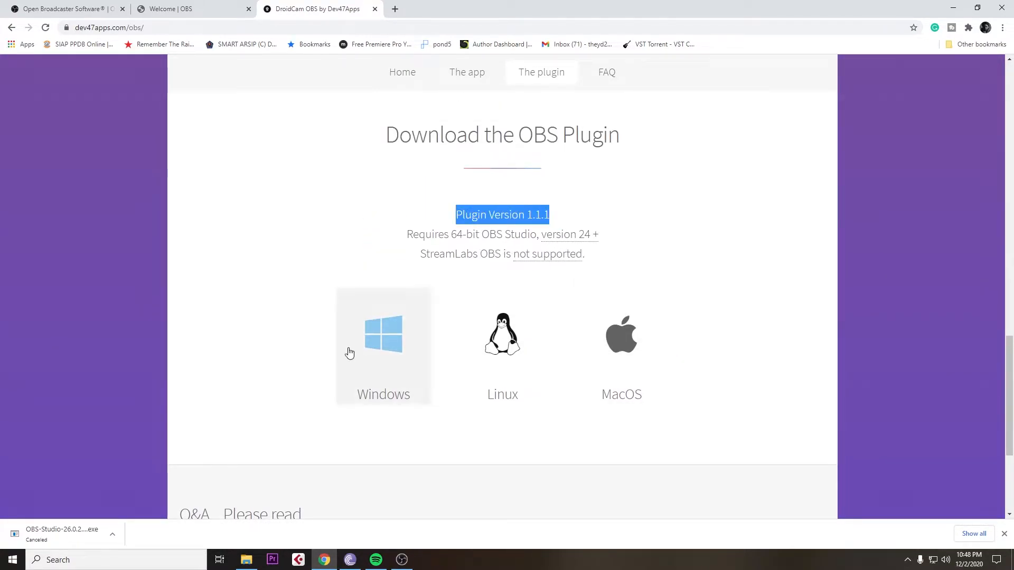
pyautogui.scroll(1, 724, 355)
pyautogui.click(376, 394)
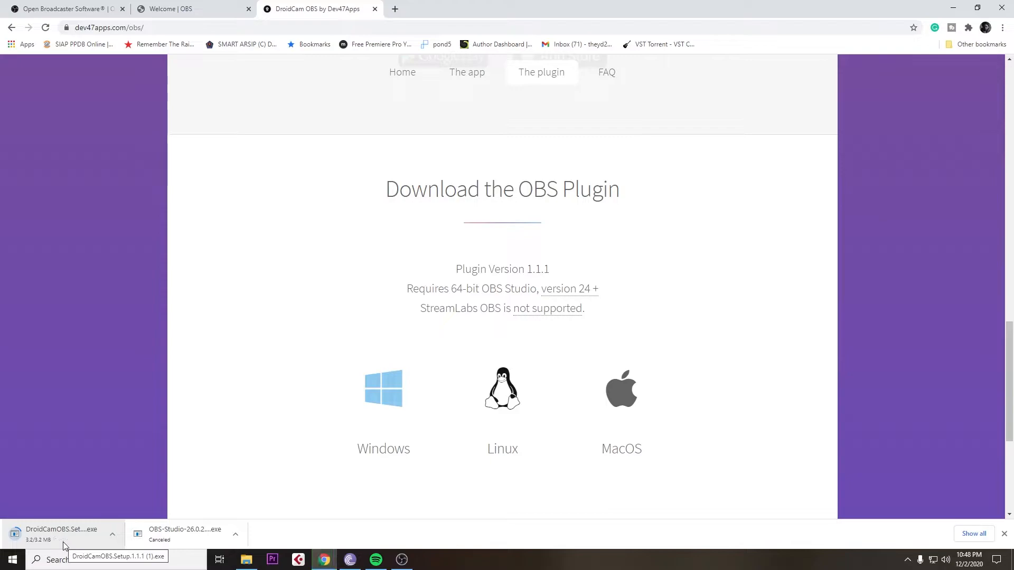
pyautogui.click(112, 535)
pyautogui.click(137, 496)
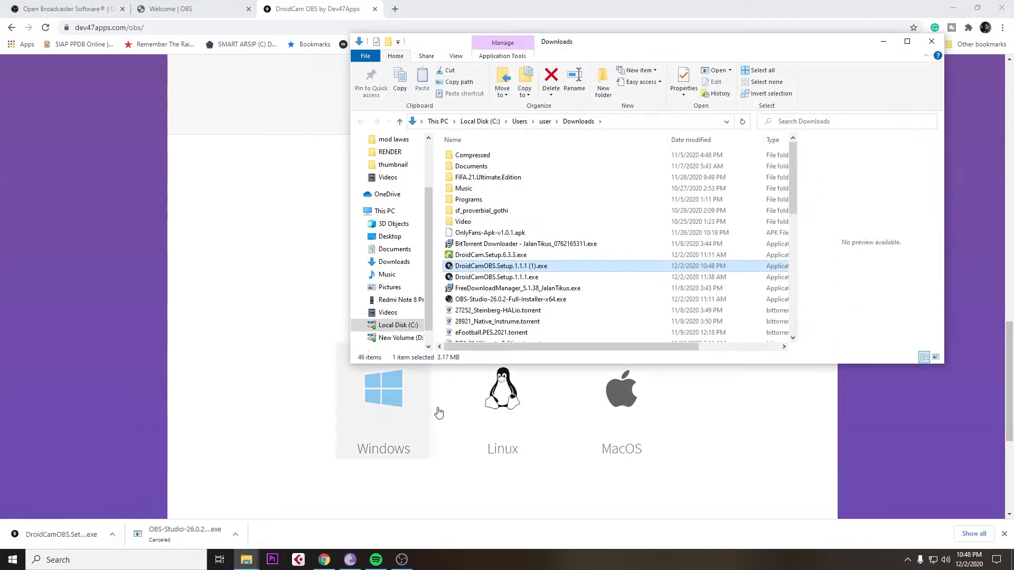
# Point out the installers DroidCamOBS.Setup.1.1.1.exe and OBS-Studio-26.0.2-Full-Installer-x64.exe in the Downloads folder by selecting them in turn
pyautogui.click(526, 280)
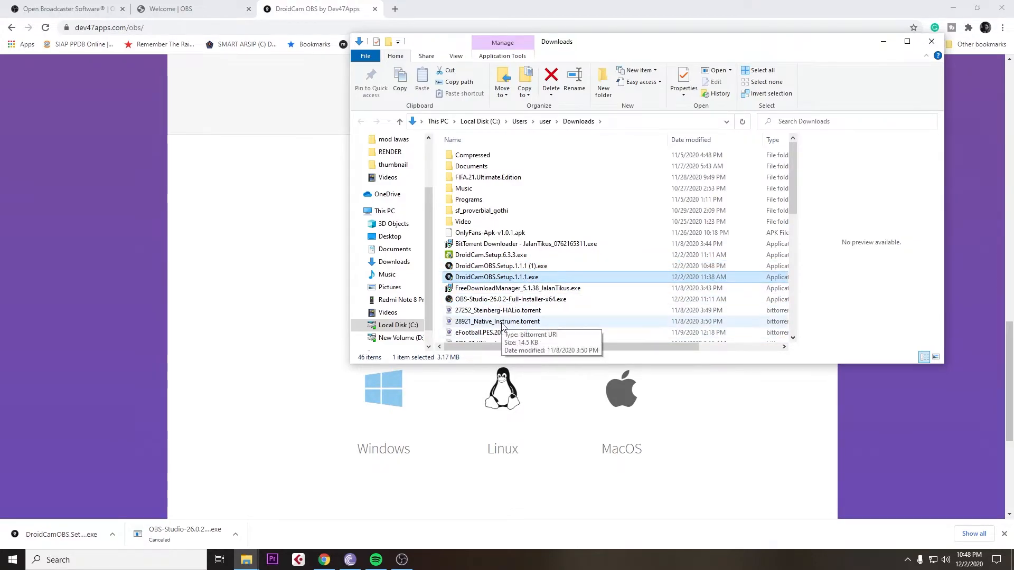
pyautogui.click(514, 300)
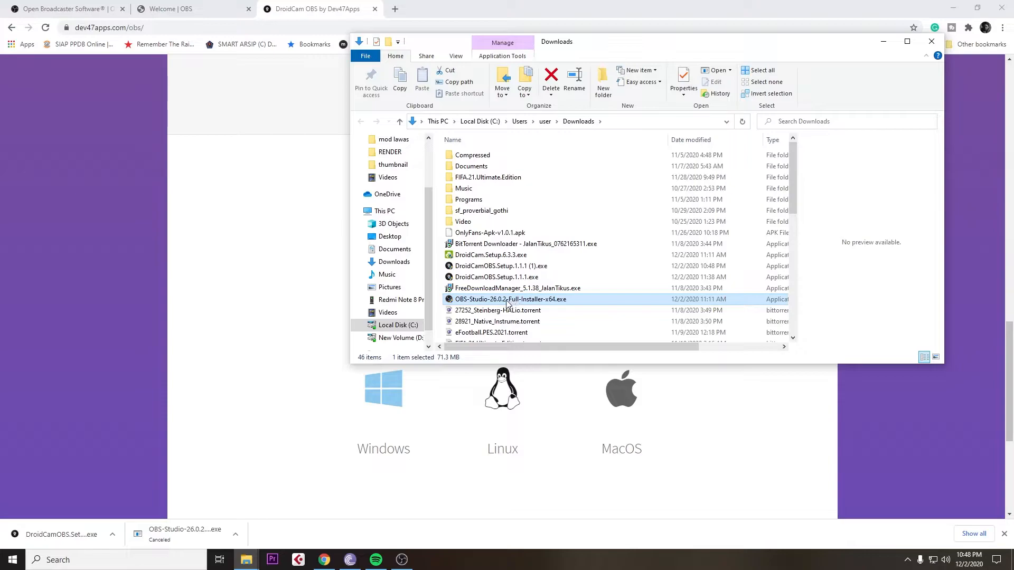
pyautogui.click(472, 278)
pyautogui.click(465, 301)
pyautogui.click(484, 280)
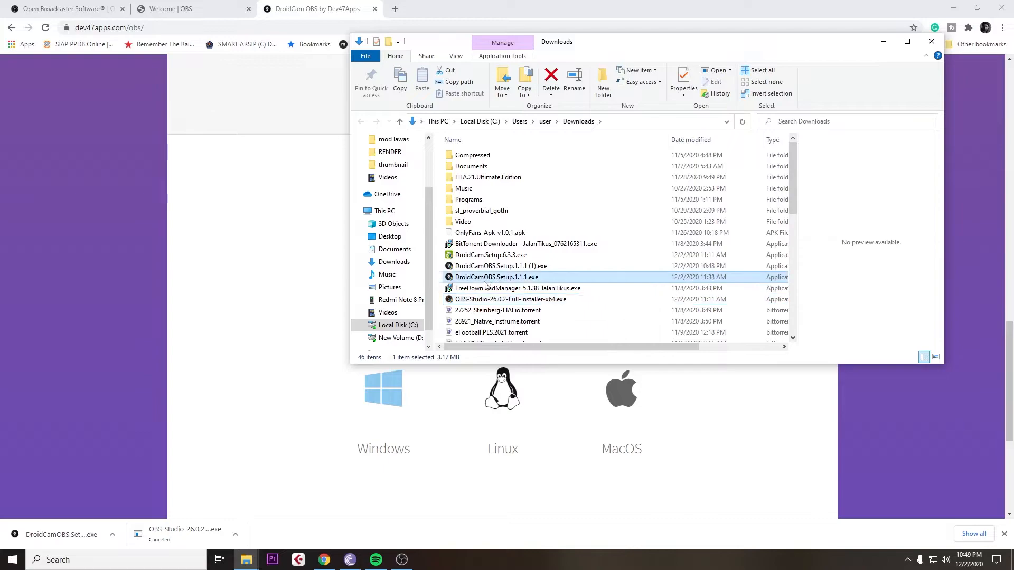
pyautogui.click(527, 302)
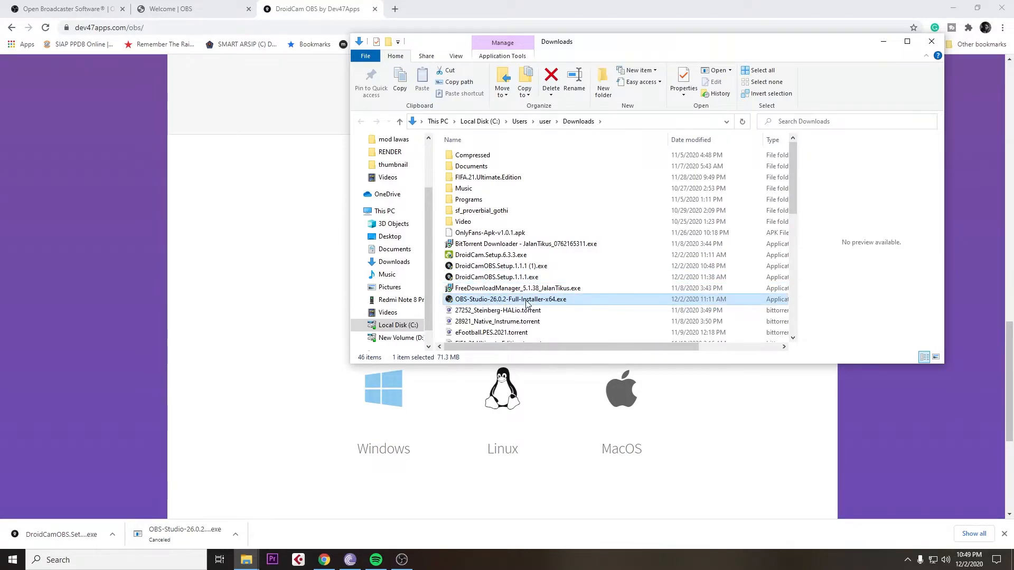
pyautogui.click(477, 277)
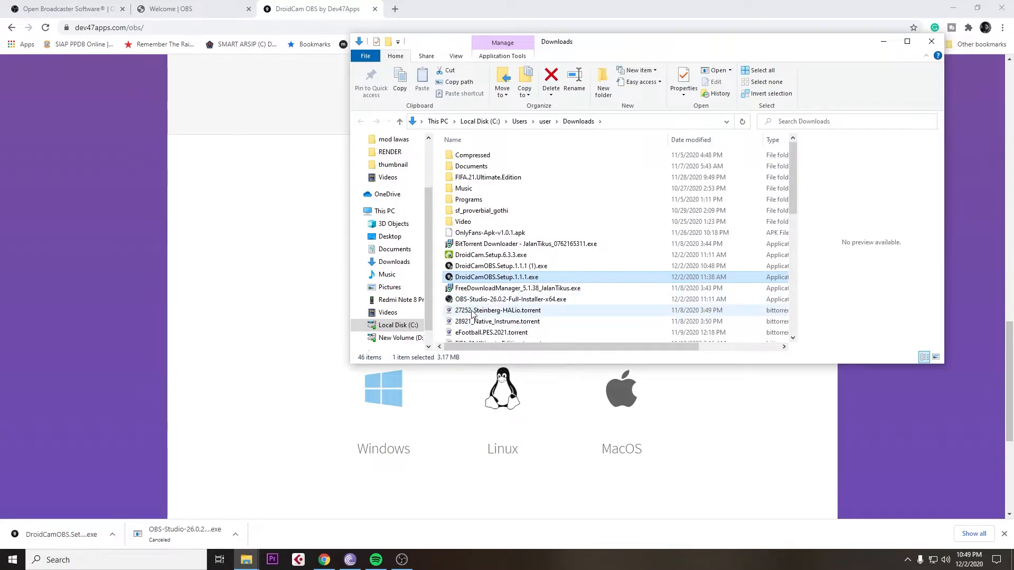
pyautogui.click(482, 300)
pyautogui.click(495, 278)
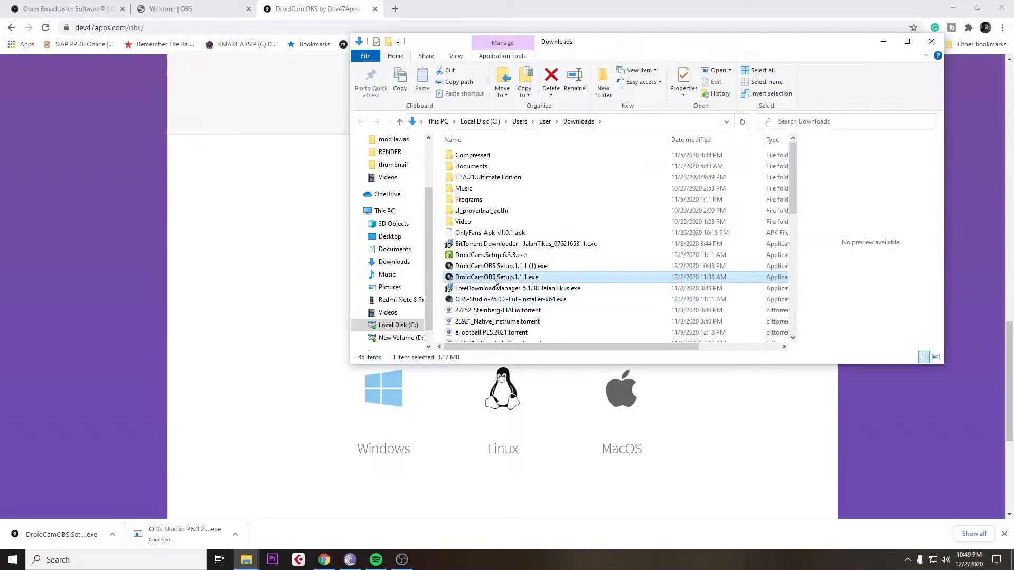
# Start the DroidCamOBS.Setup.1.1.1.exe installer, cancel it at the license agreement, and switch to OBS Studio
pyautogui.doubleClick(495, 281)
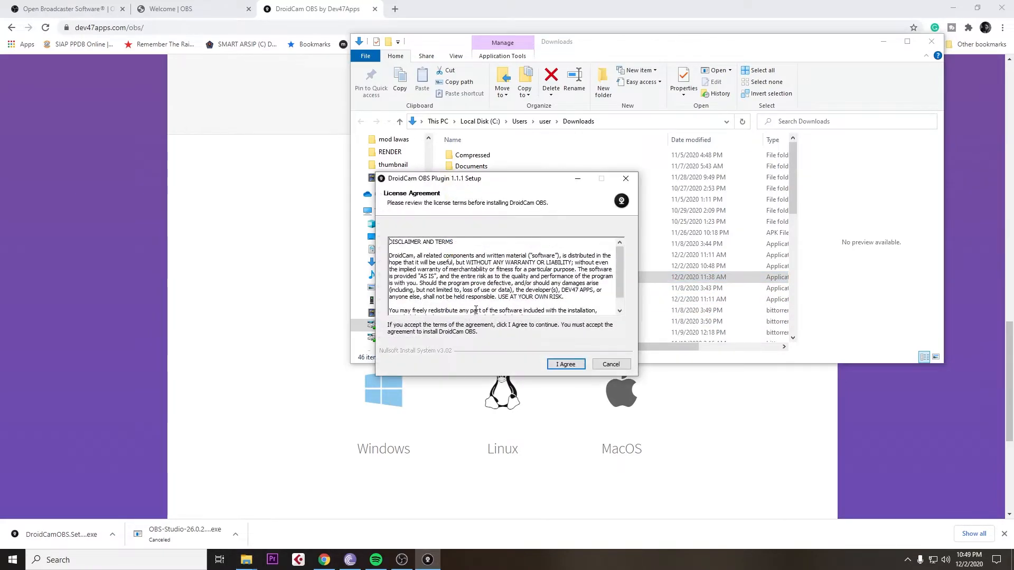
pyautogui.click(607, 364)
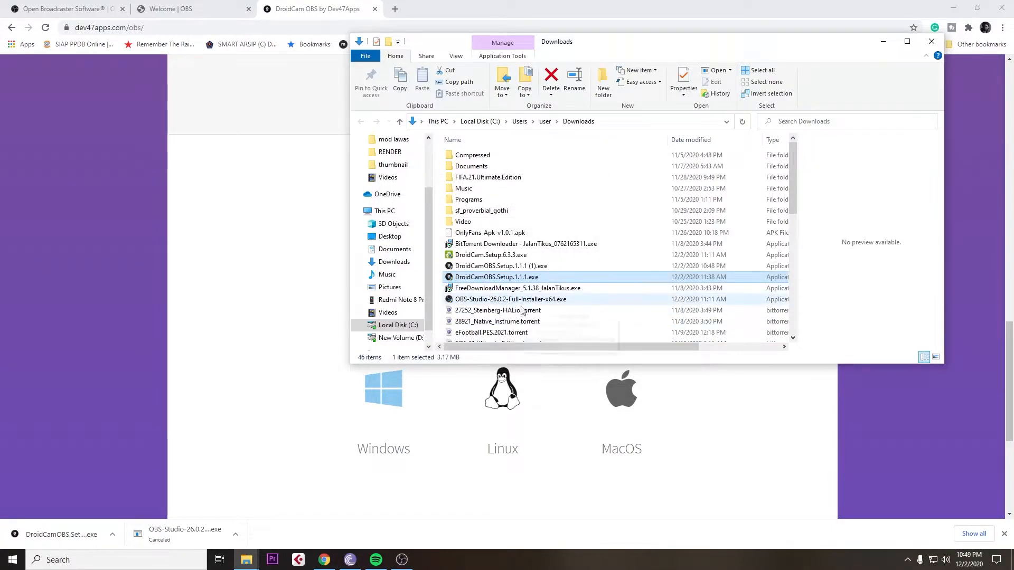
pyautogui.click(401, 560)
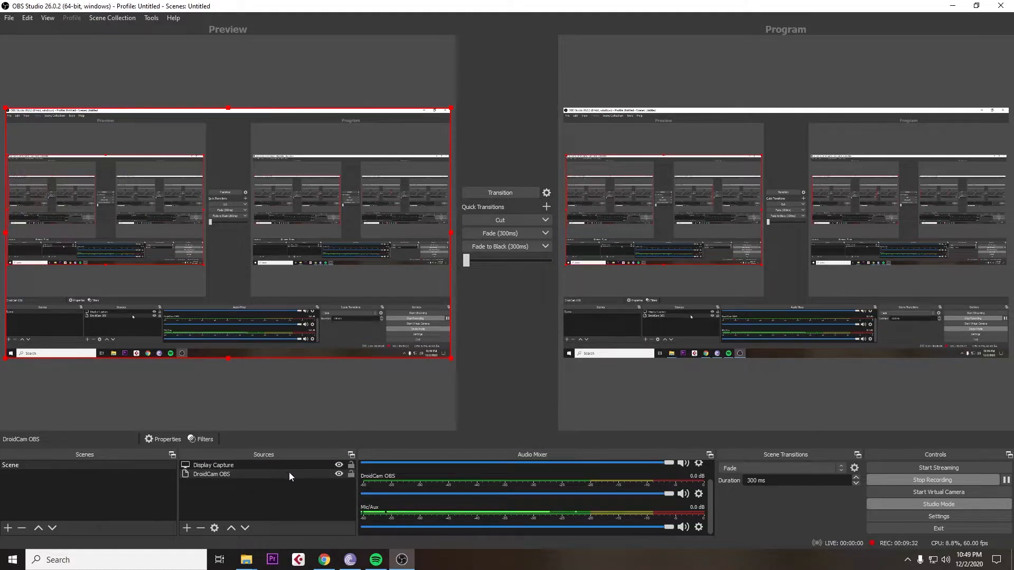
# Try to add a new DroidCam OBS source to the scene, dismissing the driver notification
pyautogui.click(187, 525)
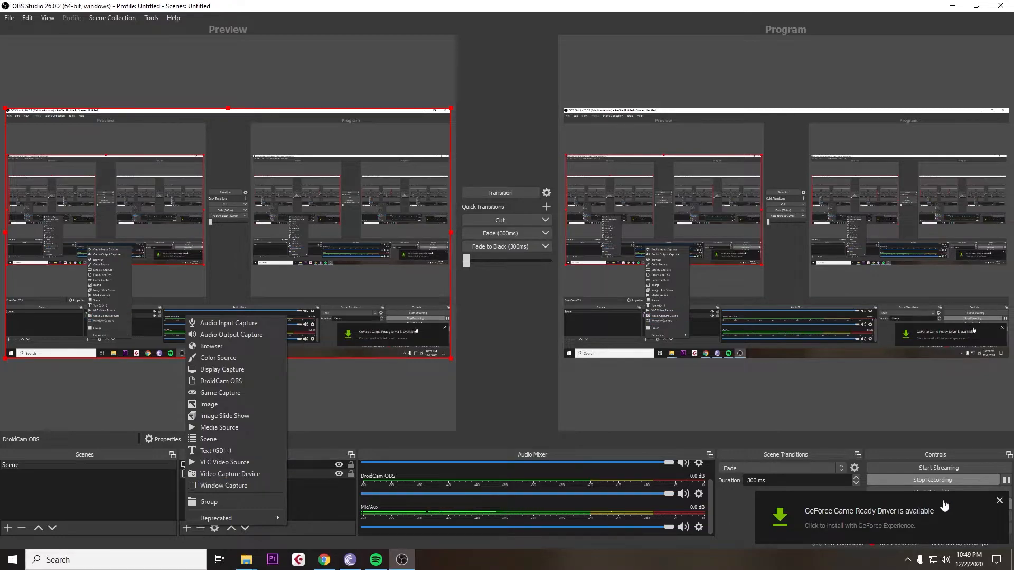
pyautogui.click(999, 501)
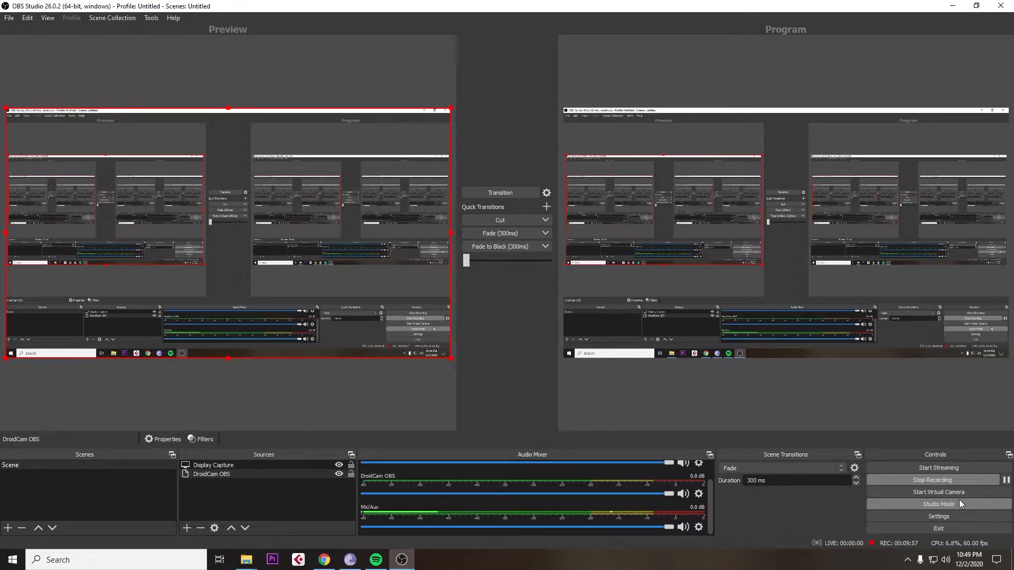
pyautogui.click(187, 528)
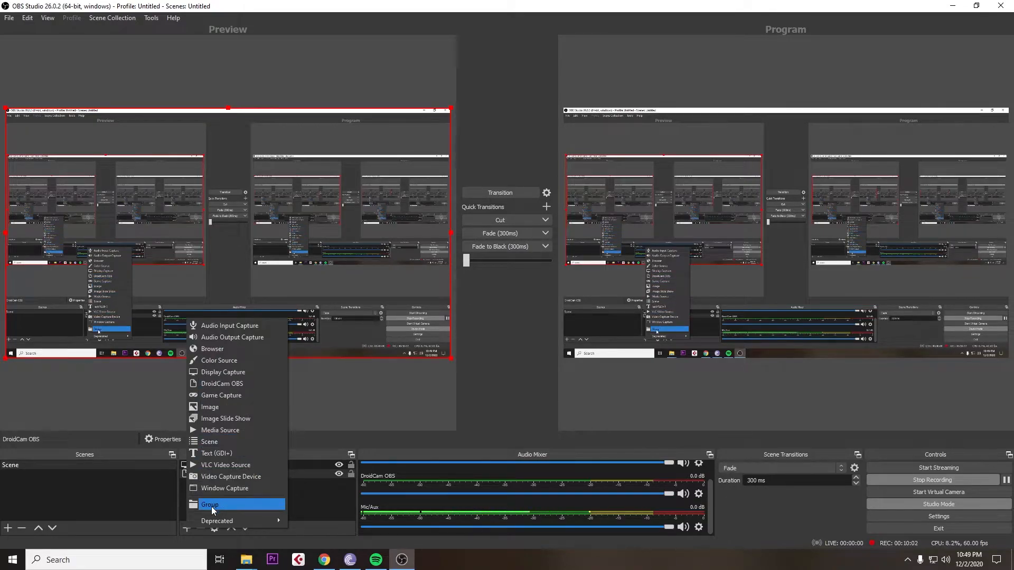
pyautogui.click(243, 386)
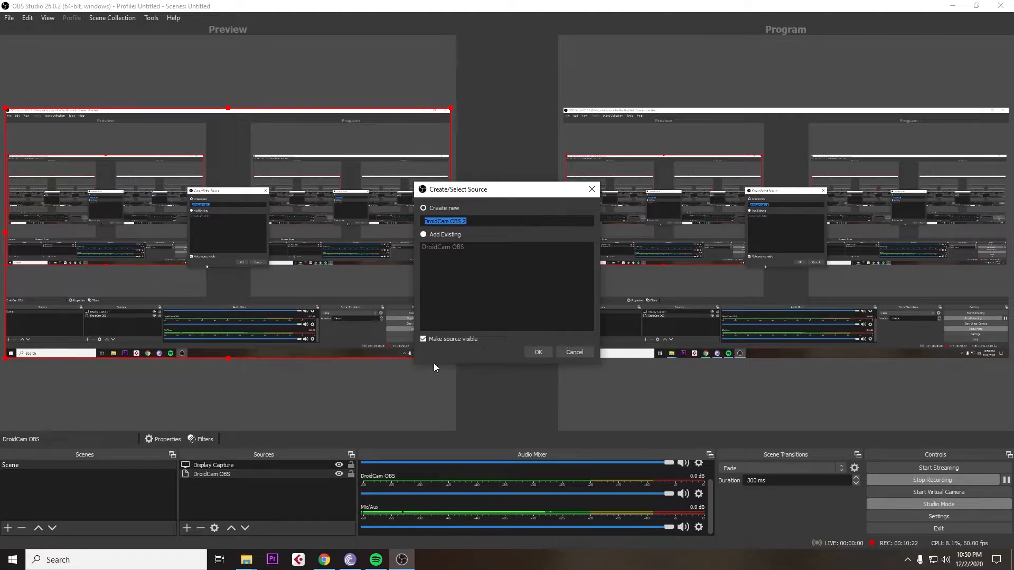
pyautogui.press('Escape')
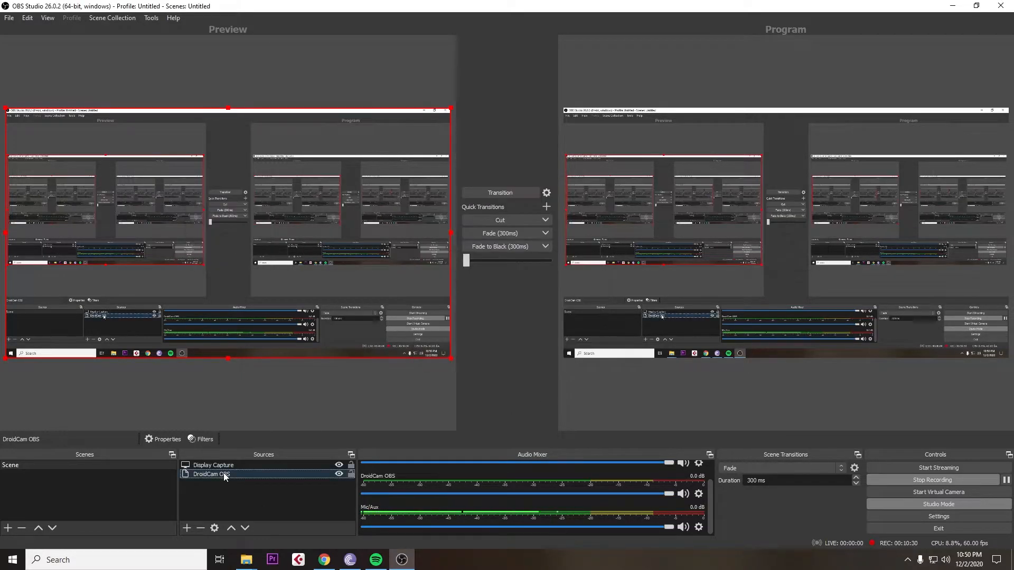
# Open the properties of the existing DroidCam OBS source and deactivate its camera connection
pyautogui.rightClick(224, 473)
pyautogui.click(241, 467)
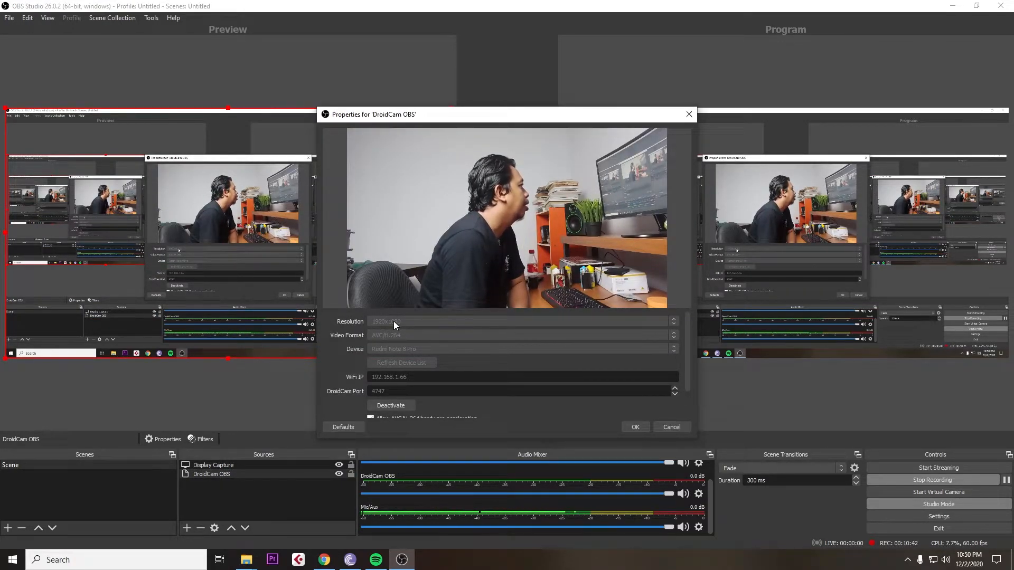
pyautogui.click(398, 407)
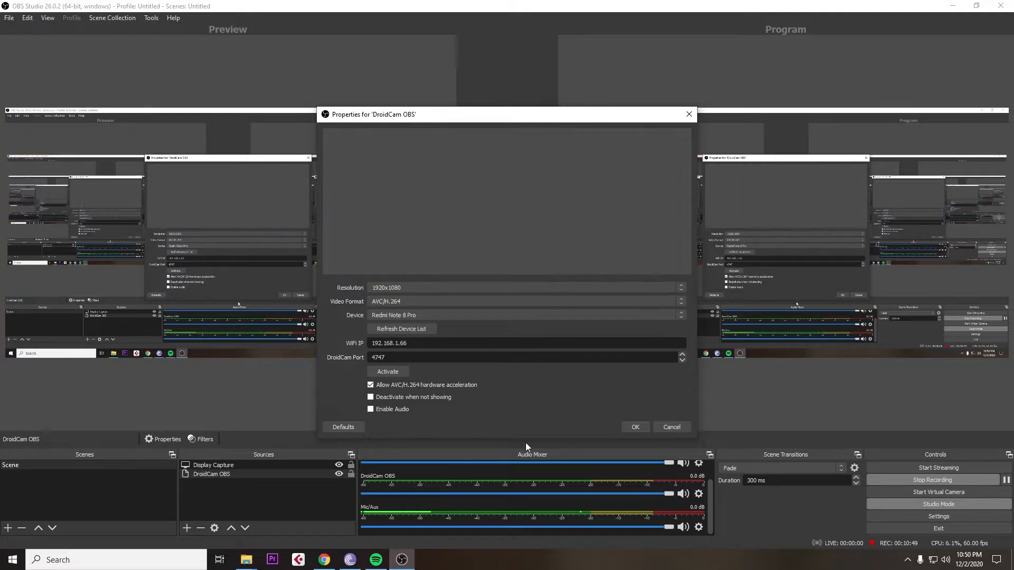
# Choose 1920x1080 as the DroidCam OBS resolution and keep Redmi Note 8 Pro as the device
pyautogui.click(483, 287)
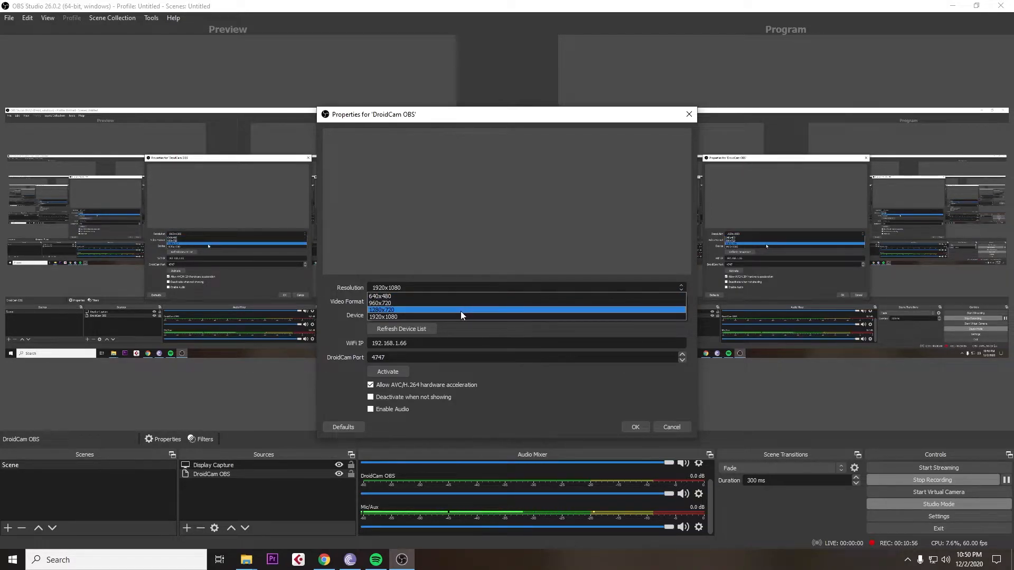
pyautogui.click(401, 318)
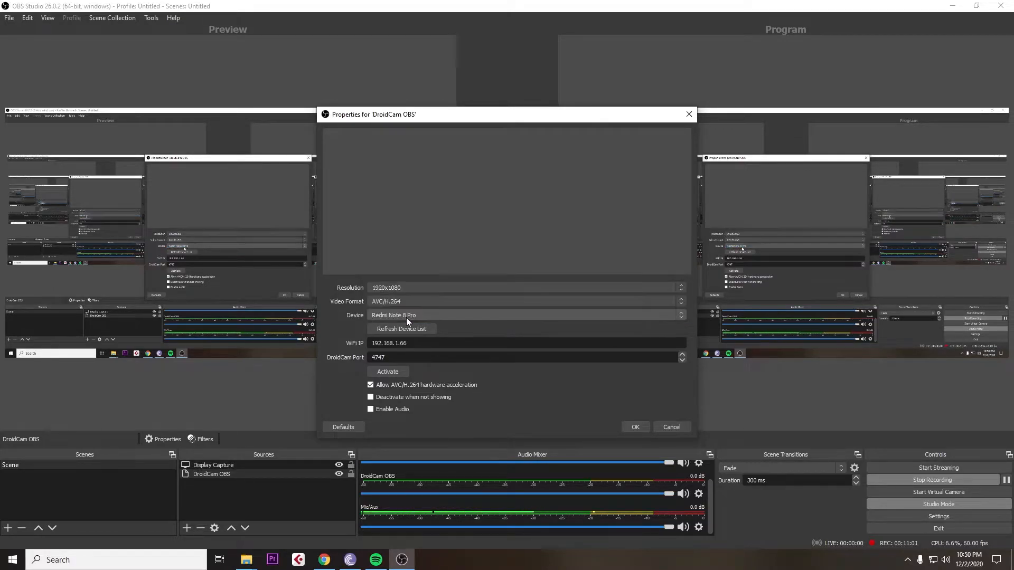
pyautogui.click(547, 315)
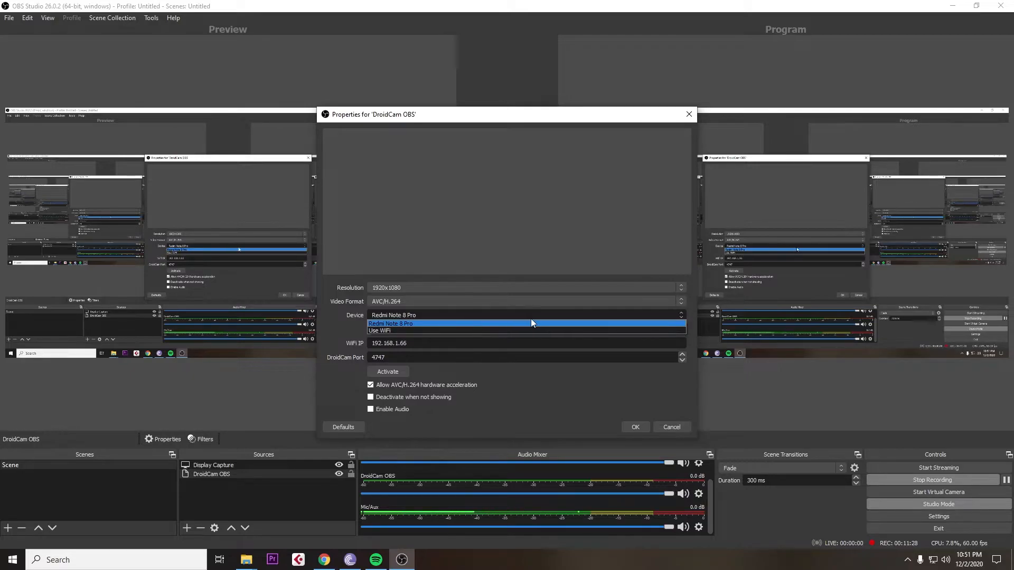
pyautogui.click(544, 312)
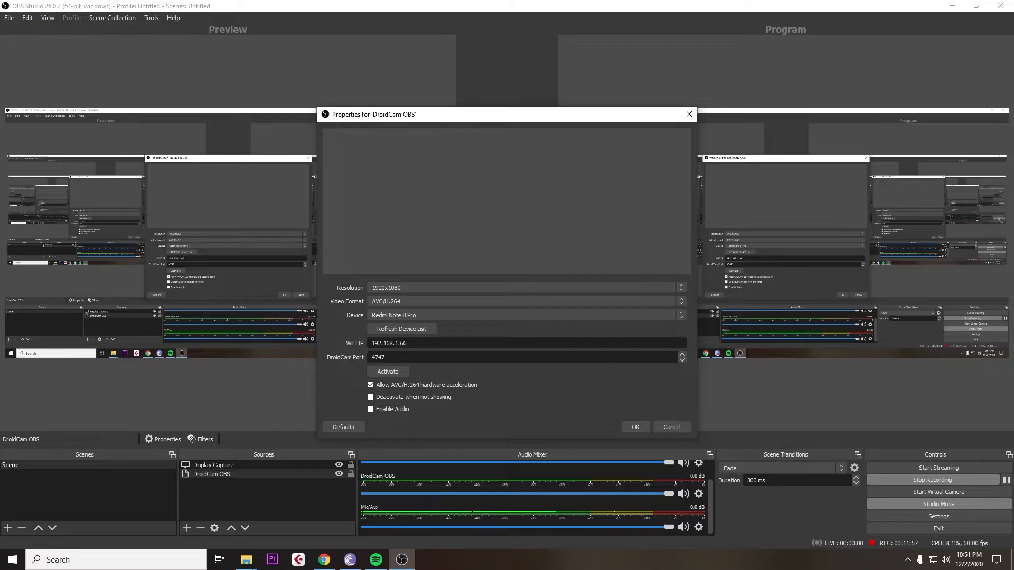
# Switch to Chrome and open the Google Play store in a new tab through a web search
pyautogui.click(324, 560)
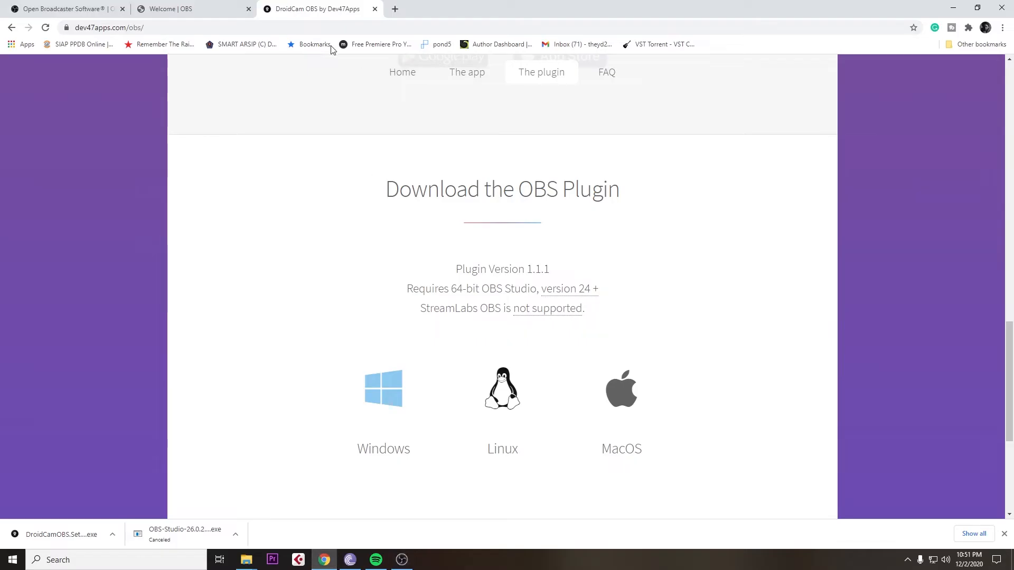
pyautogui.click(395, 9)
pyautogui.write('paly')
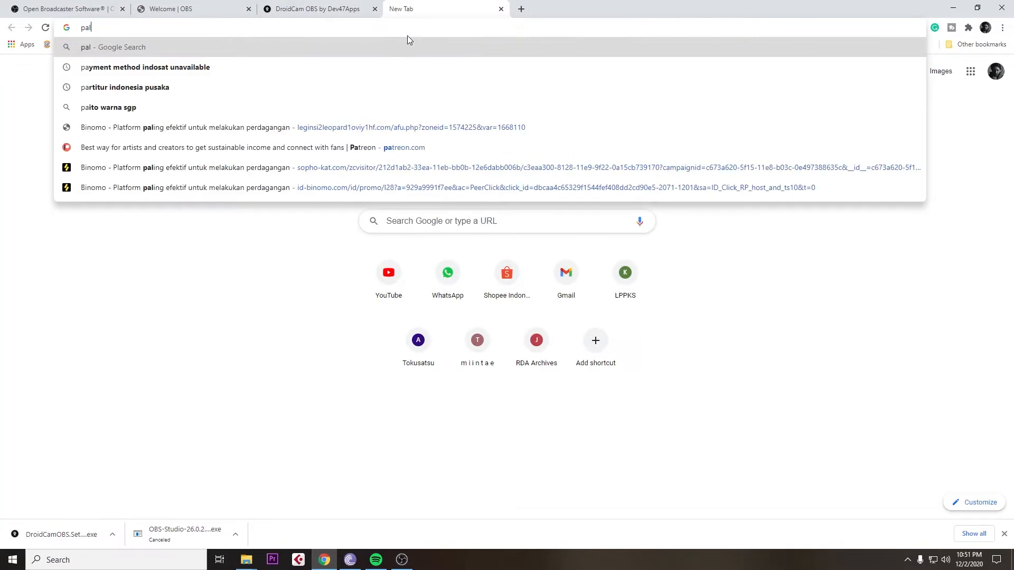
pyautogui.write('store')
pyautogui.press('Return')
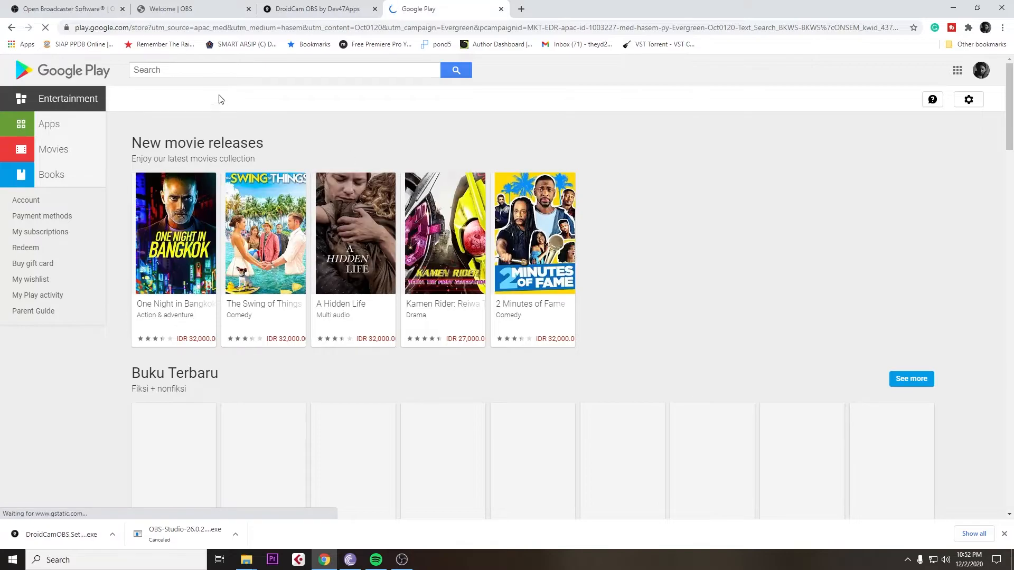
# Search Google Play for "droidcam obs" and open the page of the DroidCam OBS app by Dev47Apps
pyautogui.click(202, 73)
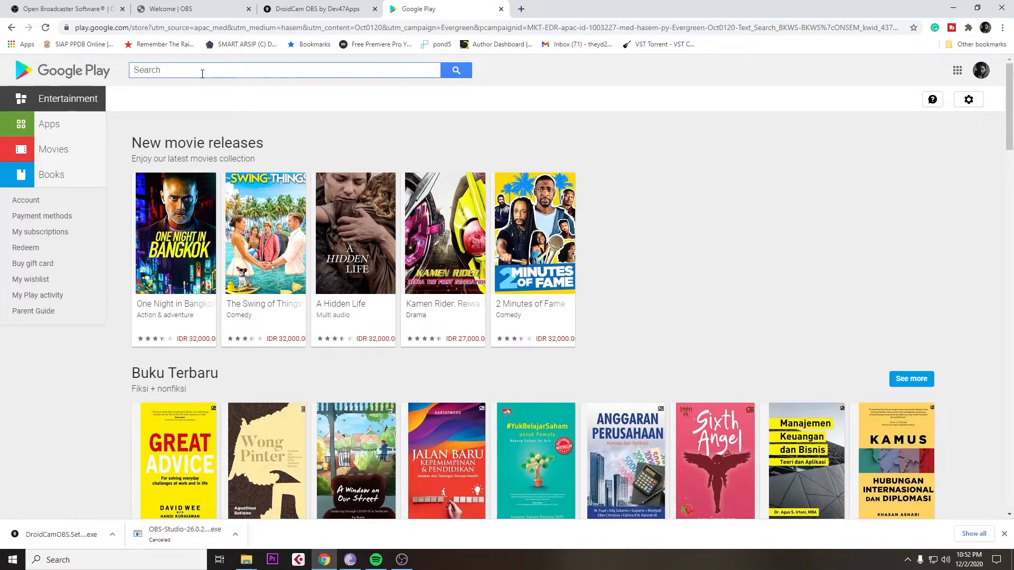
pyautogui.write('playstore')
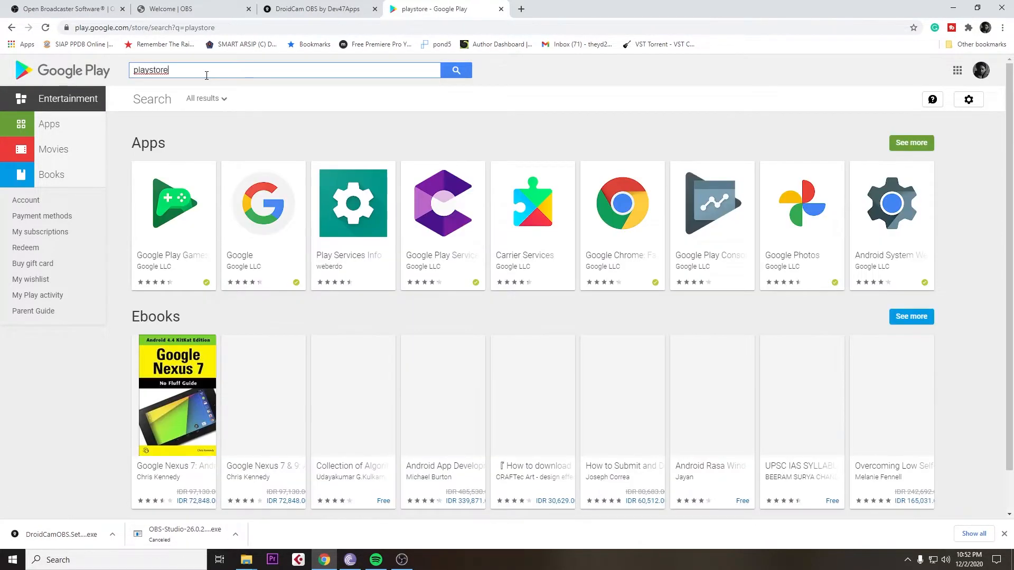
pyautogui.moveTo(205, 74); pyautogui.dragTo(103, 70)
pyautogui.write('droidcam obs')
pyautogui.press('Return')
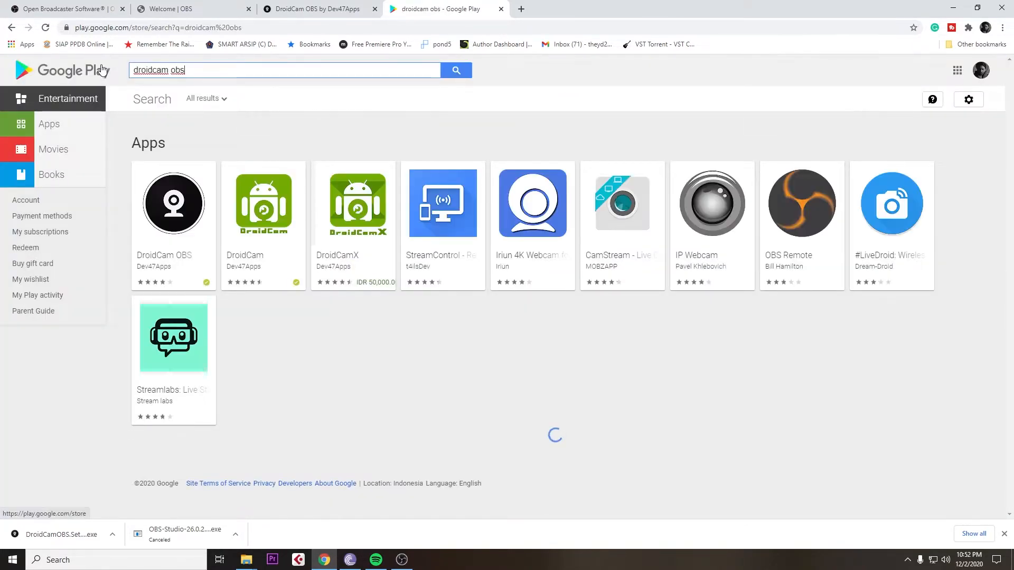
pyautogui.click(162, 258)
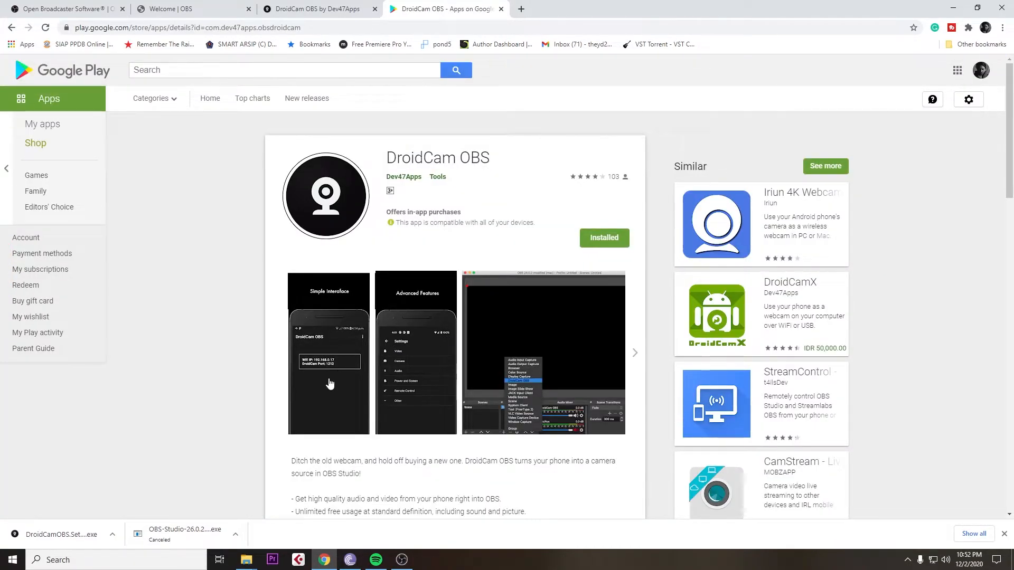
pyautogui.scroll(-3, 329, 384)
pyautogui.scroll(3, 329, 384)
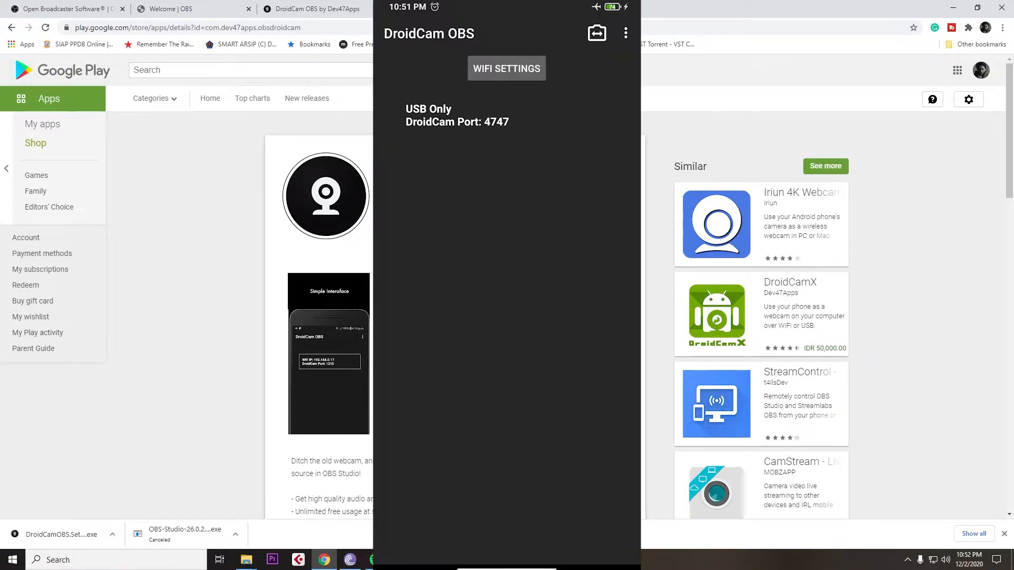
# Switch to OBS Studio, set the DroidCam port to 4747, and activate the camera connection, accepting the source properties
pyautogui.moveTo(402, 560)
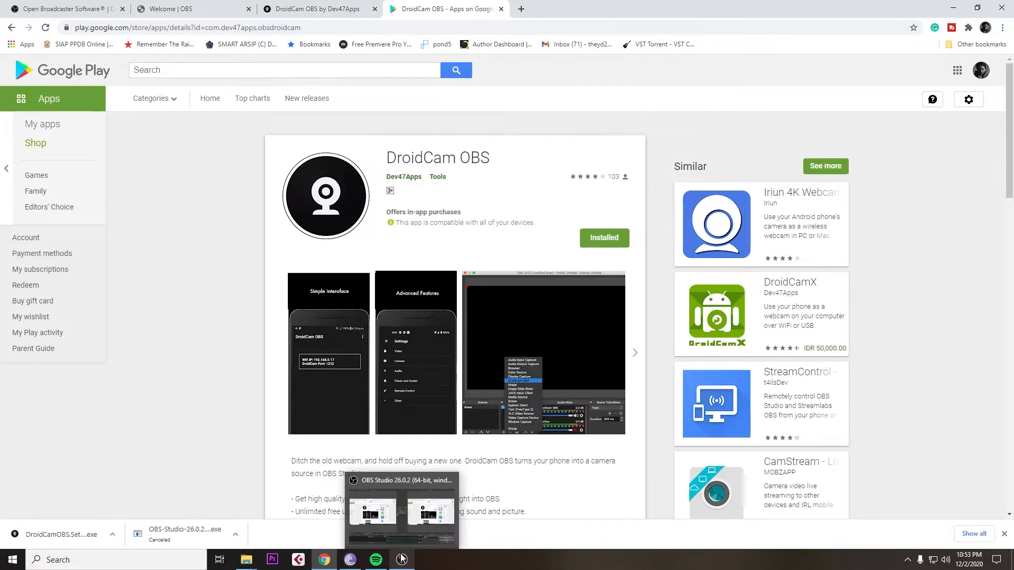
pyautogui.click(401, 558)
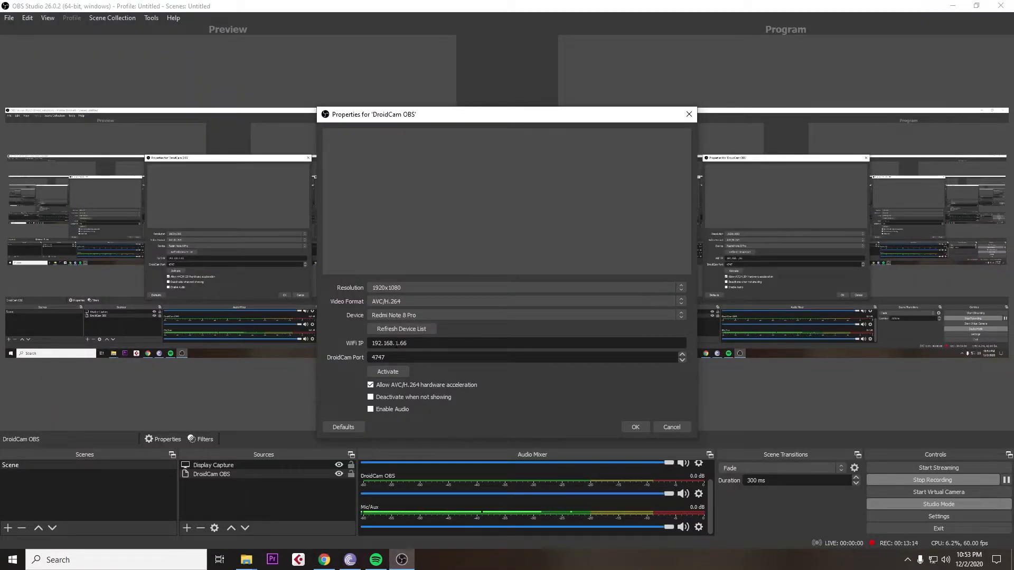
pyautogui.moveTo(406, 343); pyautogui.dragTo(369, 344)
pyautogui.click(400, 357)
pyautogui.scroll(-1, 511, 357)
pyautogui.write('4747')
pyautogui.click(392, 373)
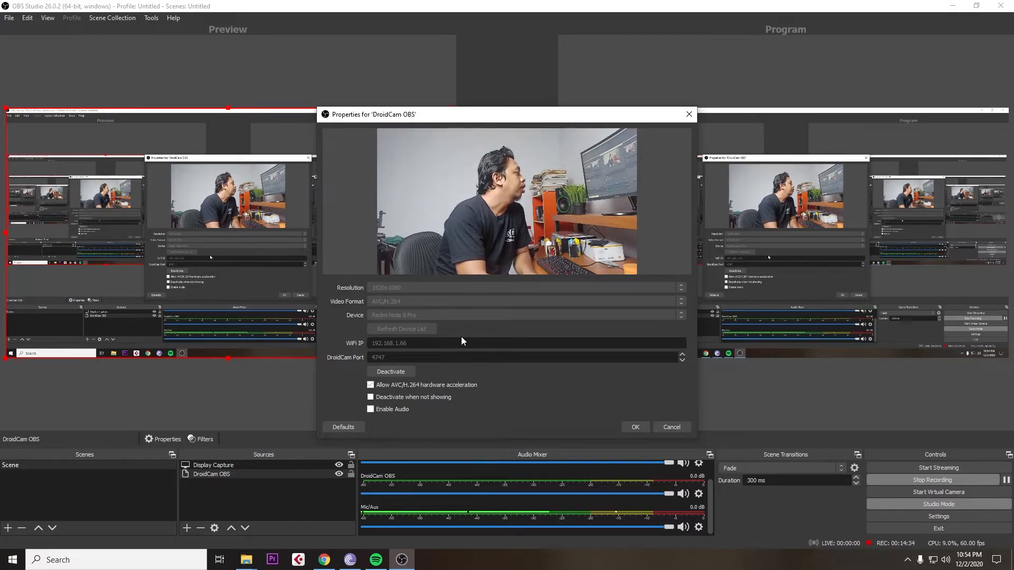
pyautogui.click(636, 427)
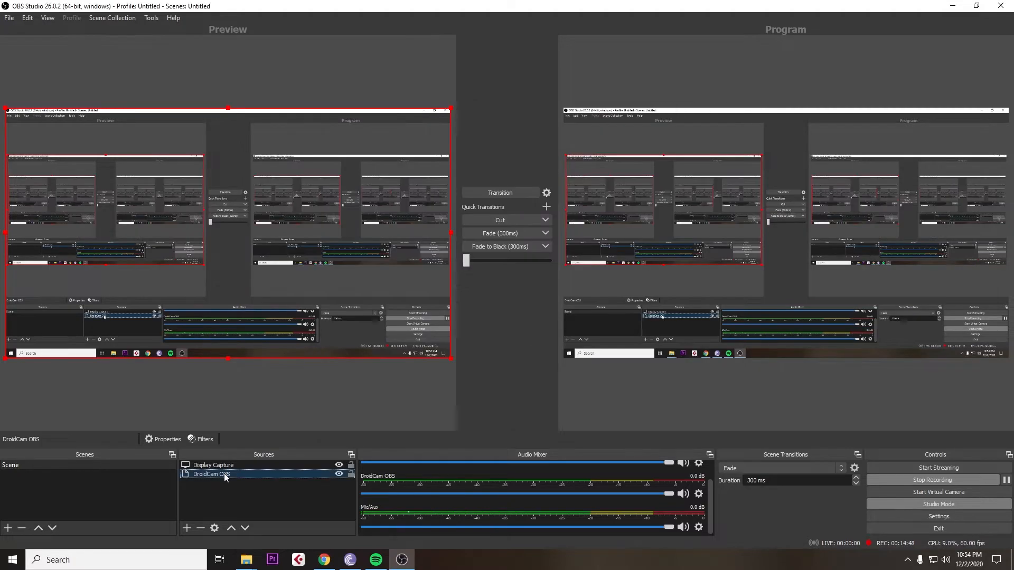
# Move the DroidCam OBS source above Display Capture in the source order
pyautogui.click(231, 528)
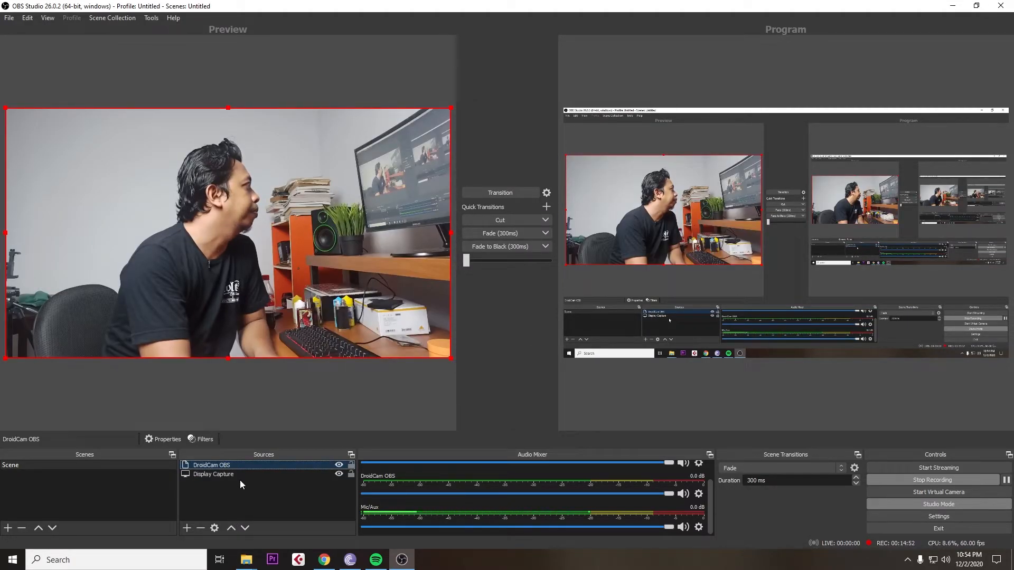